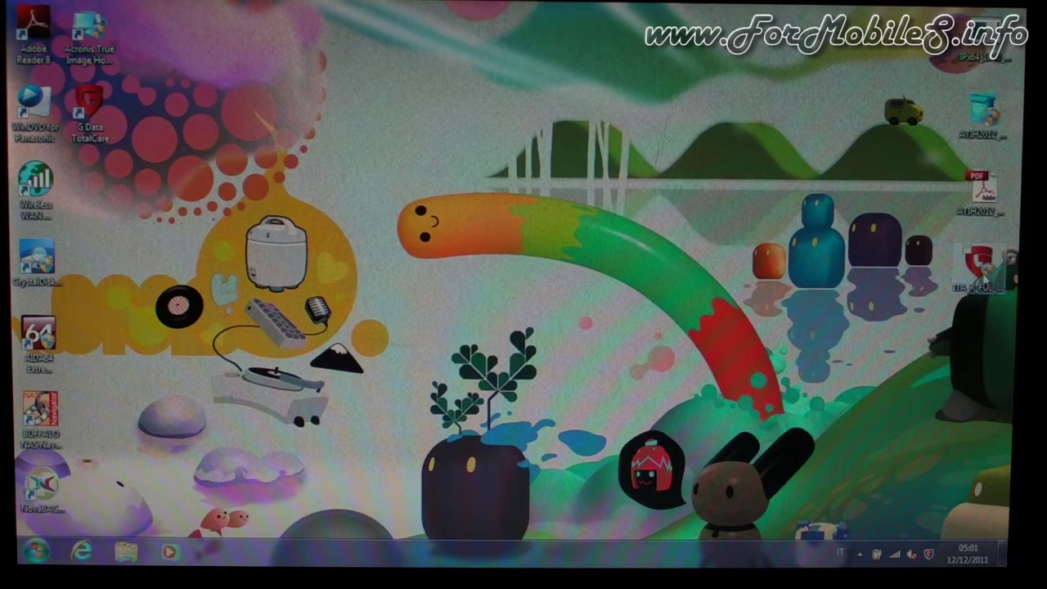
# Step: Open the G Data TotalCare 2012 SecurityCenter and dismiss the Windows Update notification
pyautogui.moveTo(985, 281)
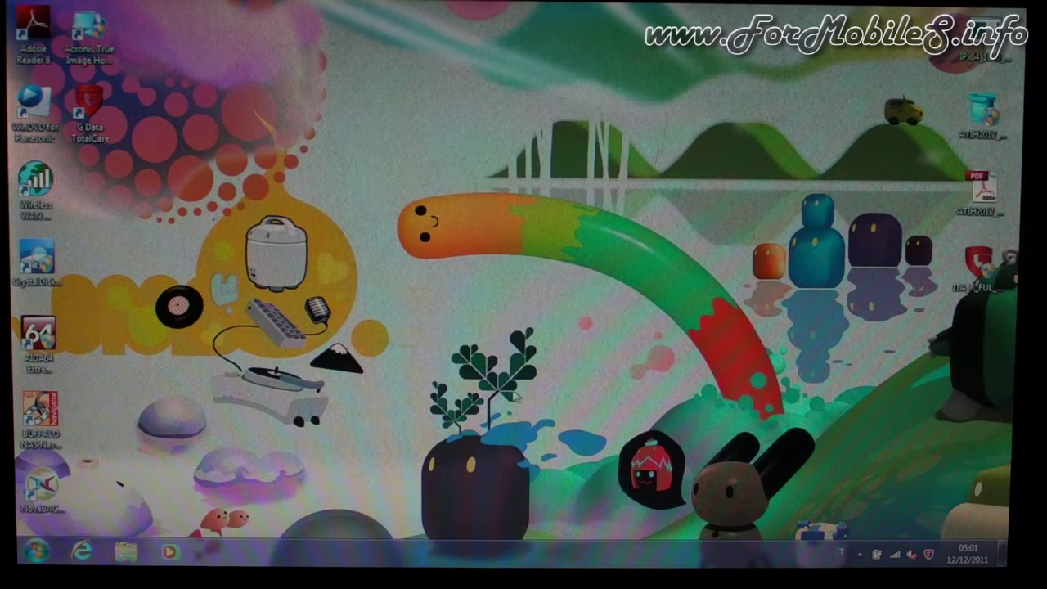
pyautogui.doubleClick(930, 555)
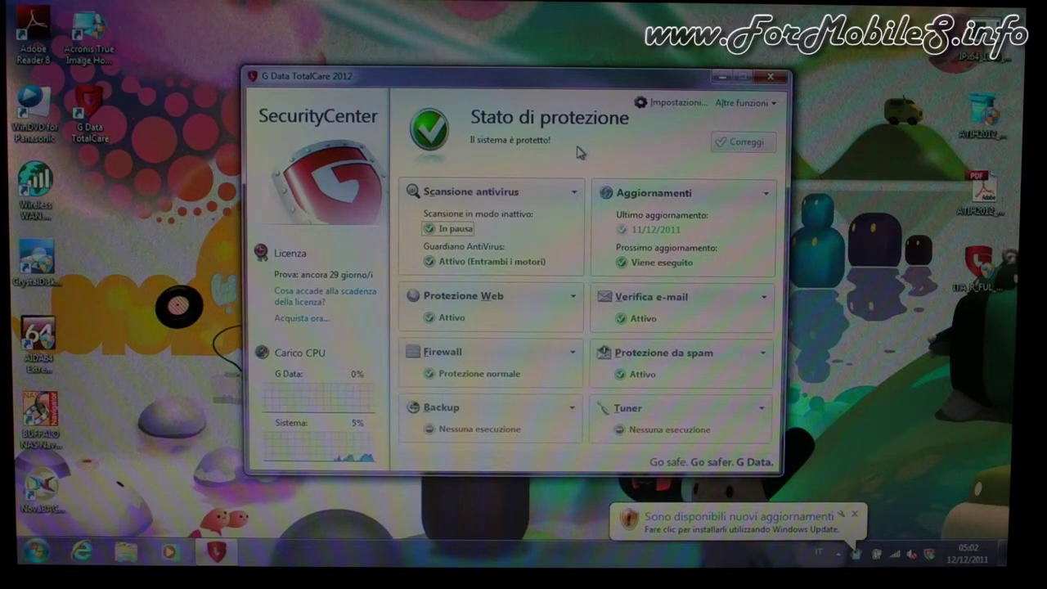
pyautogui.click(854, 514)
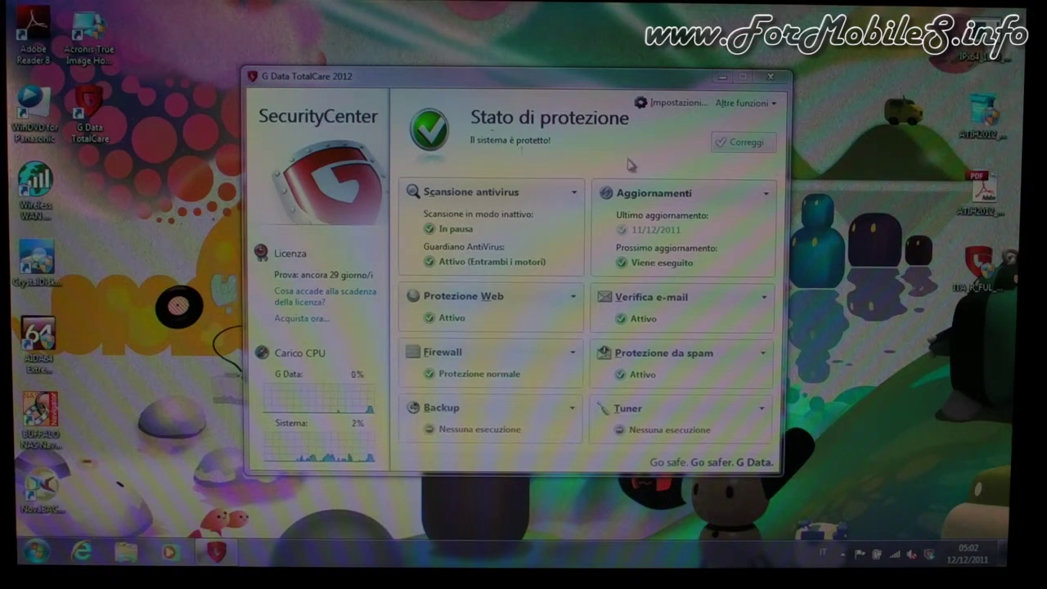
# Step: Look through the additional functions (Altre funzioni) of the SecurityCenter and dismiss the trial version notice
pyautogui.click(728, 104)
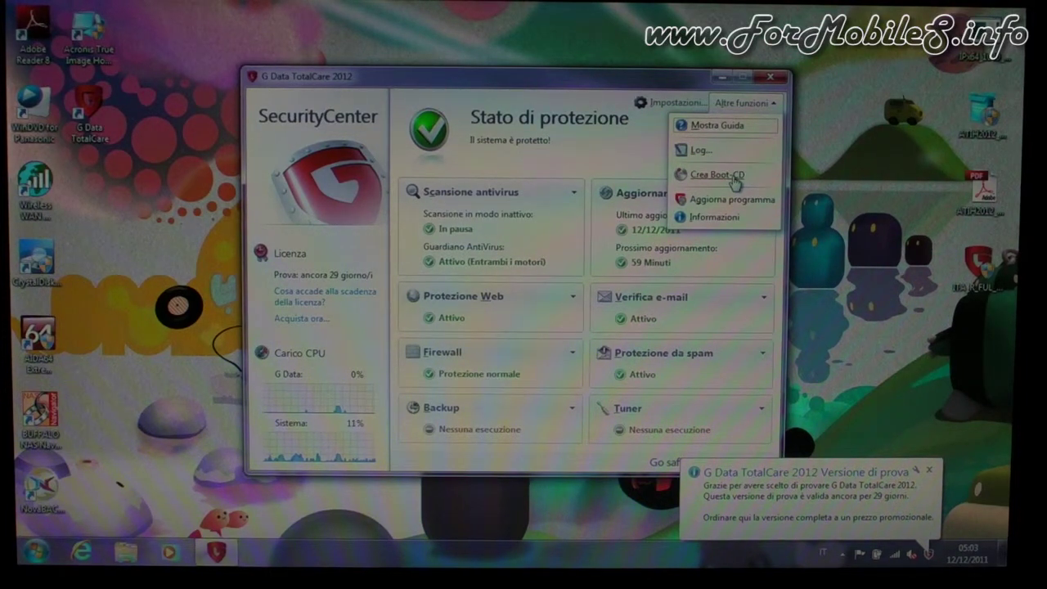
pyautogui.click(930, 471)
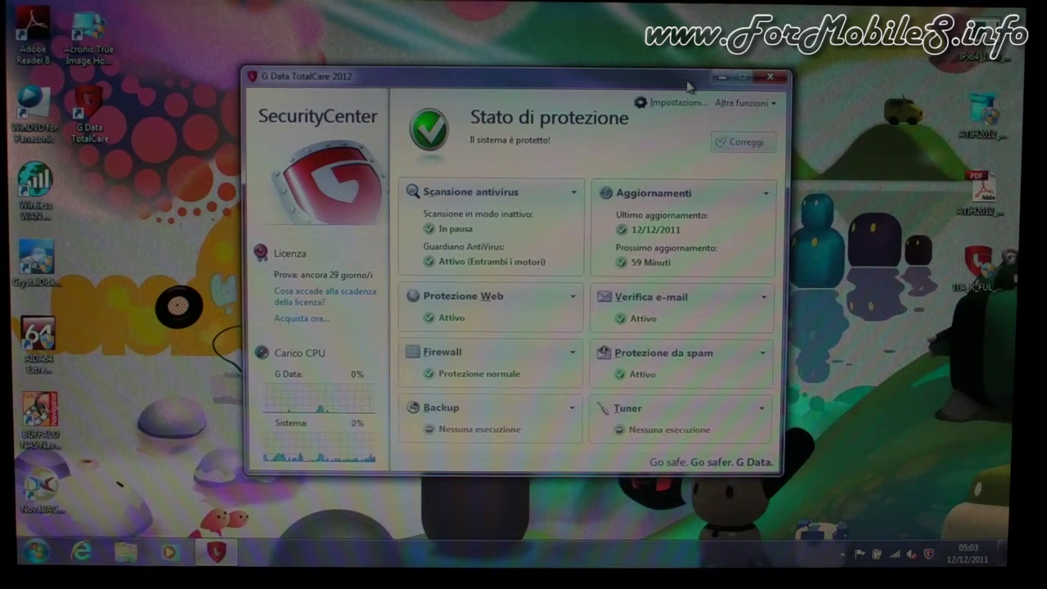
pyautogui.click(745, 104)
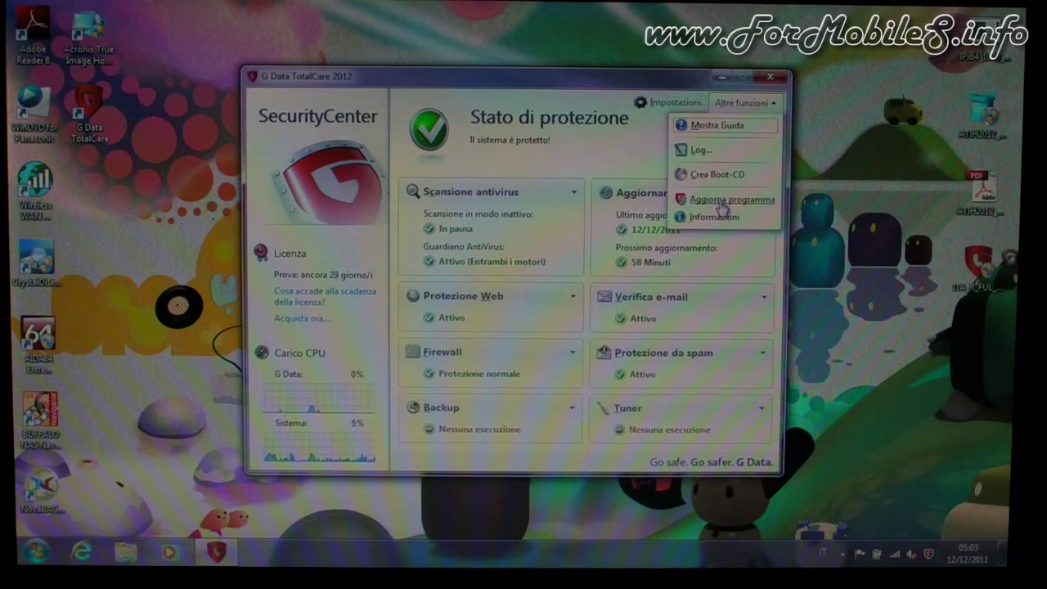
# Step: Open the program settings (Impostazioni) and examine the engine choices for the AntiVirus Guardiano
pyautogui.click(687, 103)
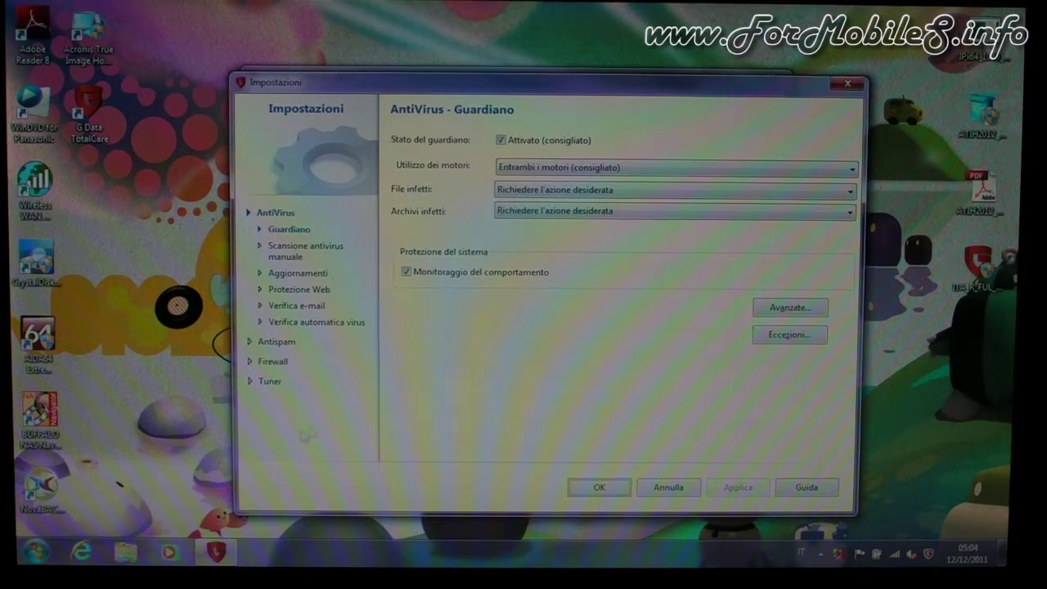
pyautogui.click(528, 168)
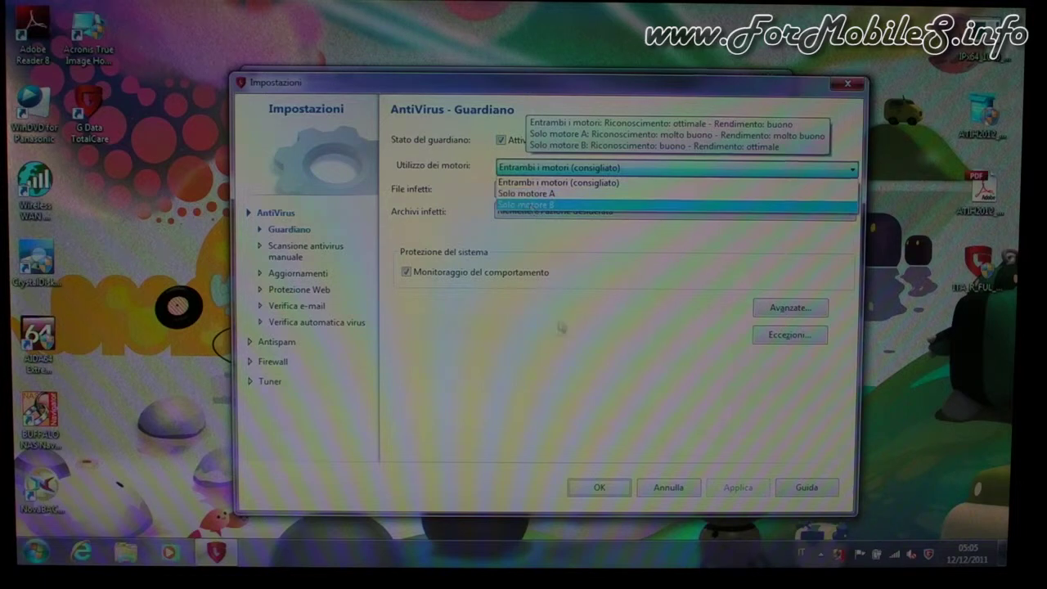
pyautogui.click(553, 354)
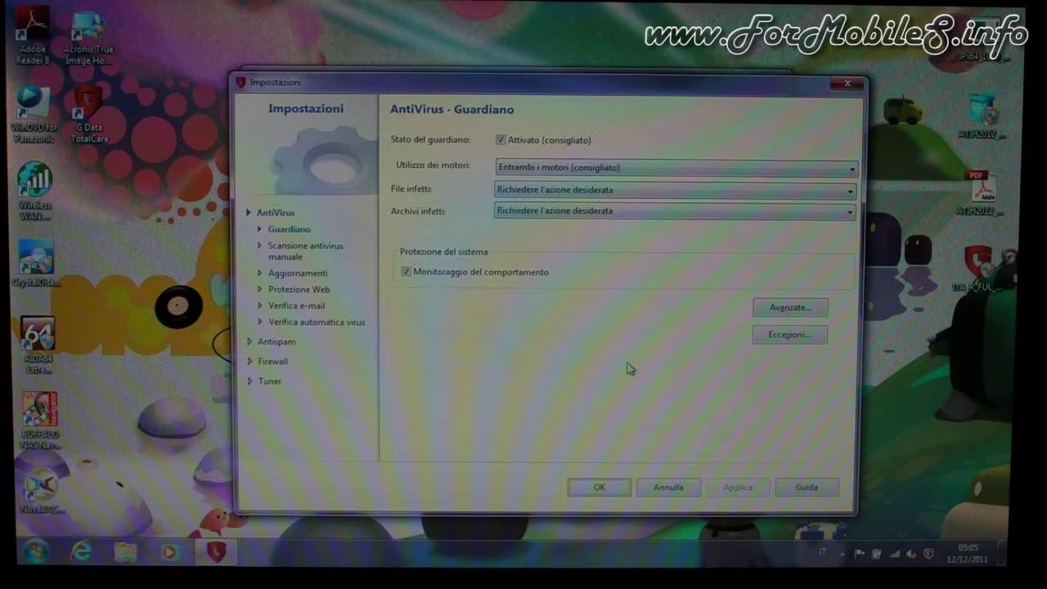
# Step: Select the group of installer and PDF files on the desktop and view the Cerca virus command available for them
pyautogui.moveTo(929, 49); pyautogui.dragTo(1005, 318)
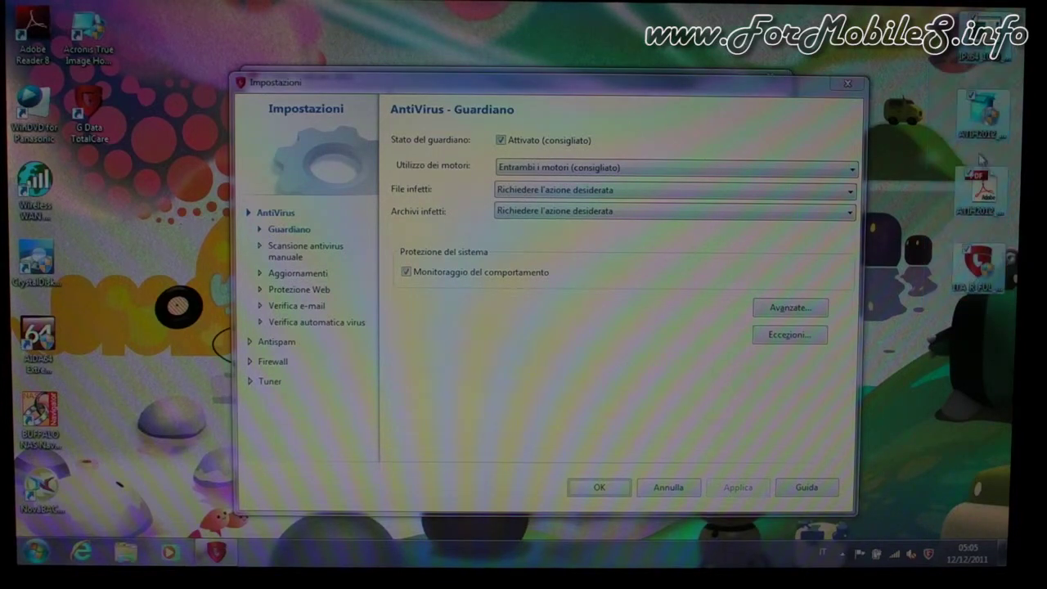
pyautogui.rightClick(977, 250)
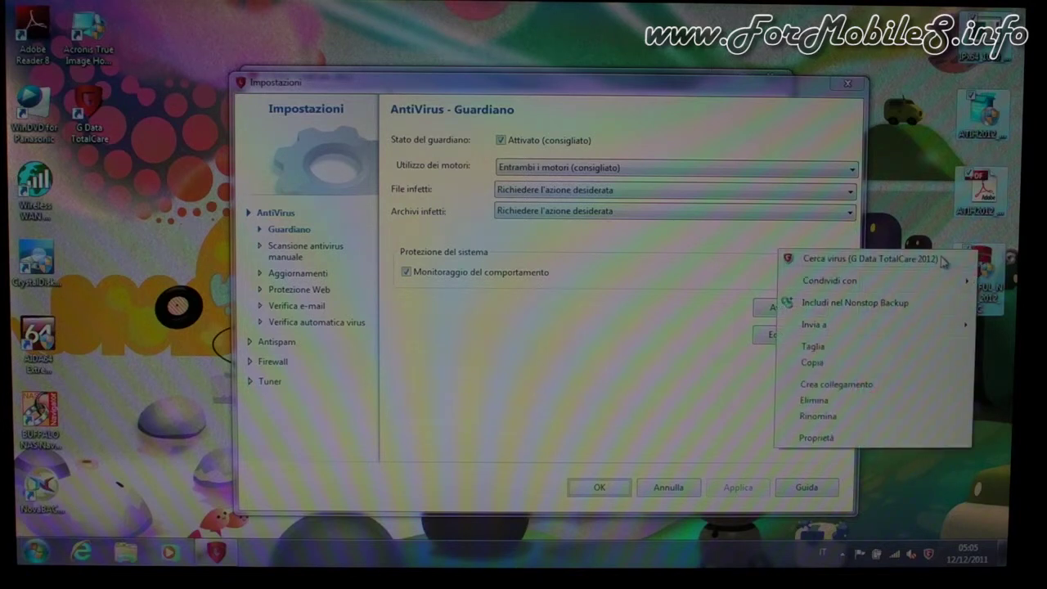
pyautogui.click(739, 101)
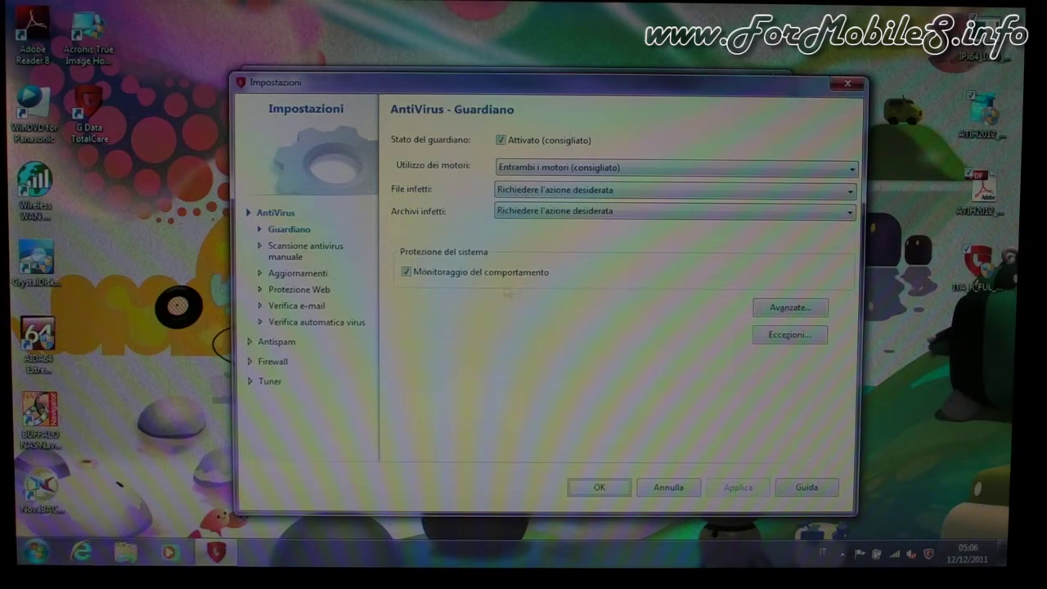
# Step: Examine the Guardiano's advanced scan options and its exceptions list, cancelling out of both dialogs
pyautogui.click(779, 319)
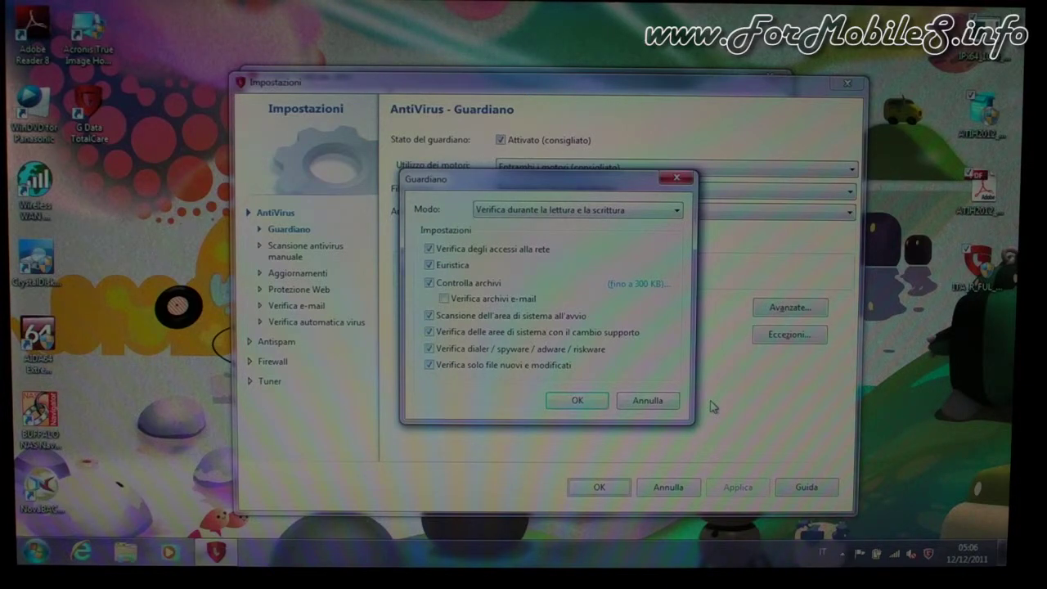
pyautogui.click(676, 400)
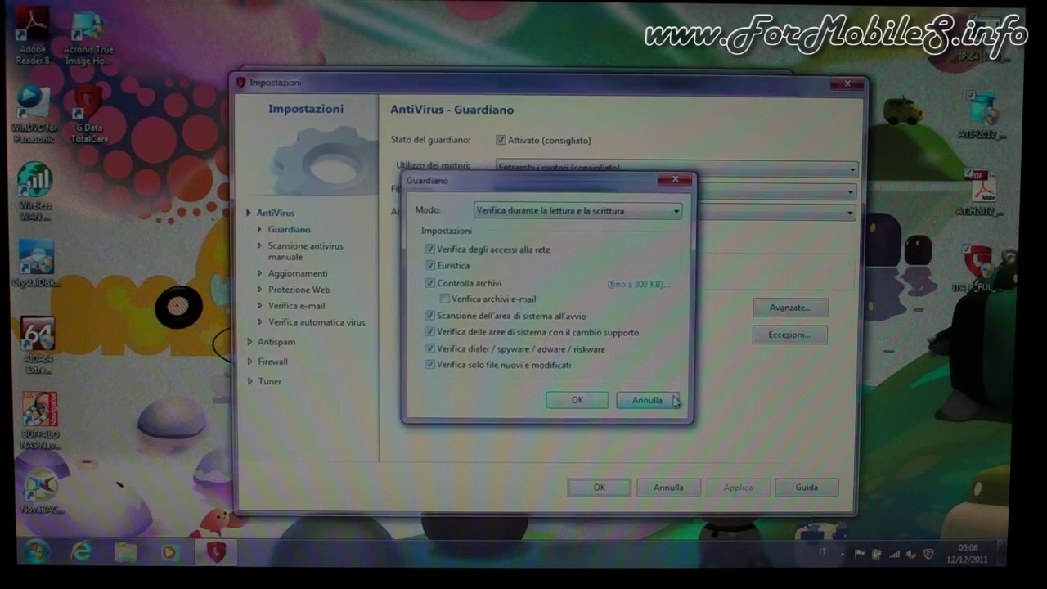
pyautogui.click(784, 336)
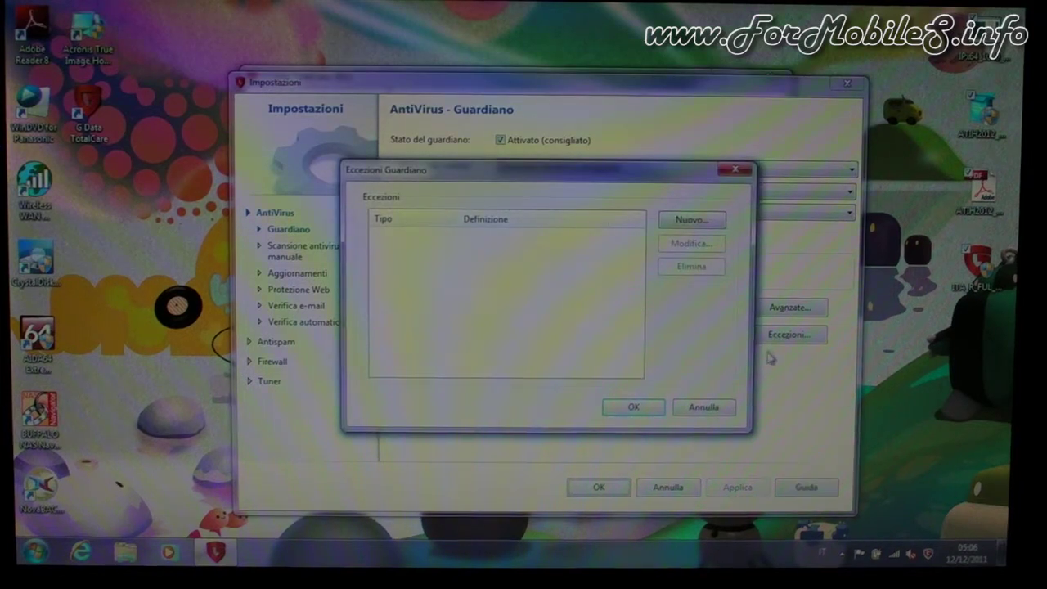
pyautogui.click(702, 406)
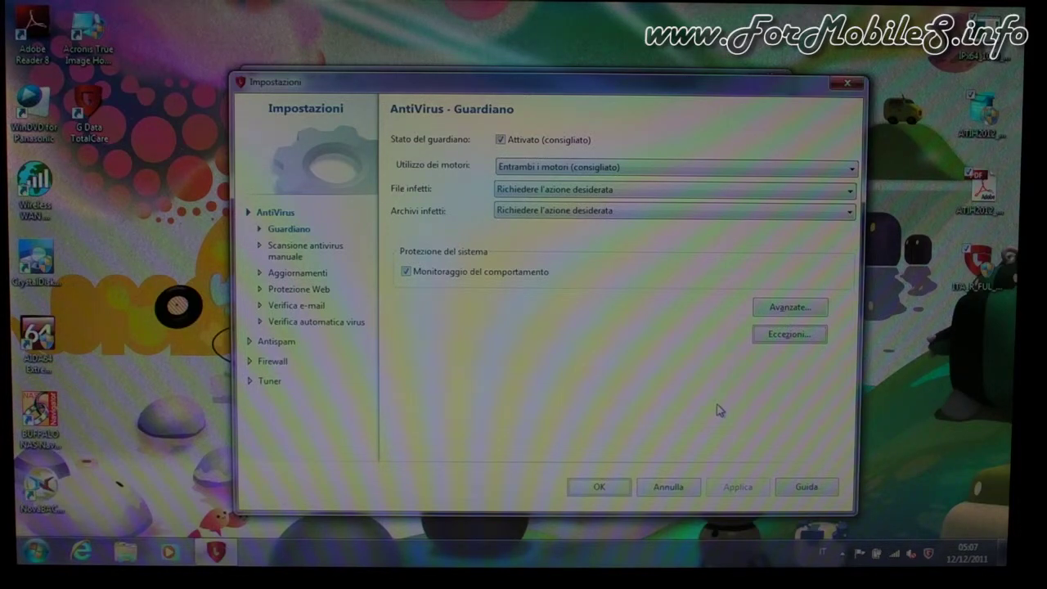
# Step: Examine the Unità, Directory and File types offered for a new Guardiano exception, and cancel without adding one
pyautogui.click(764, 335)
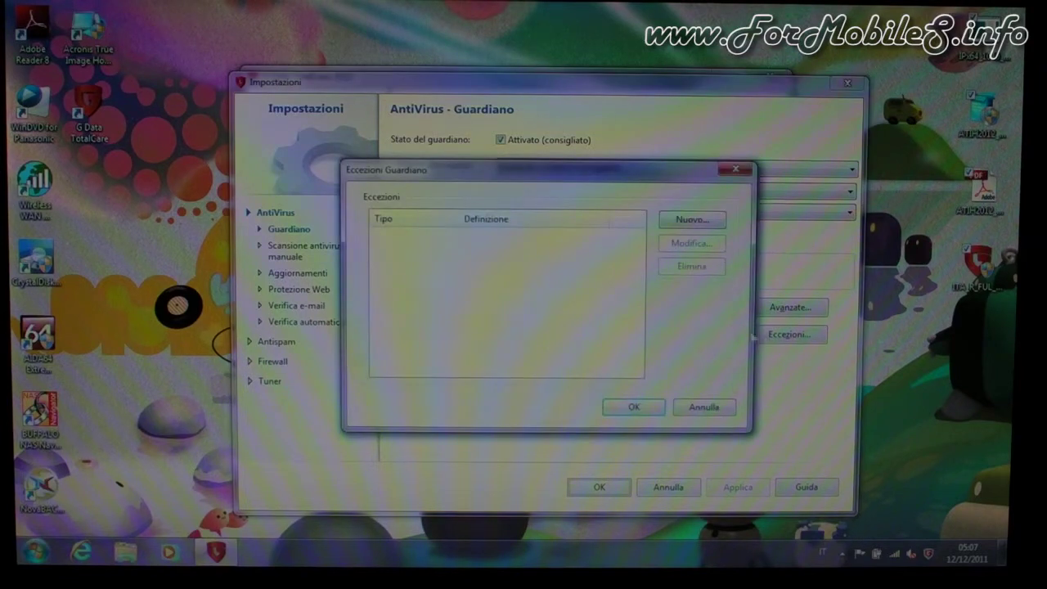
pyautogui.click(693, 219)
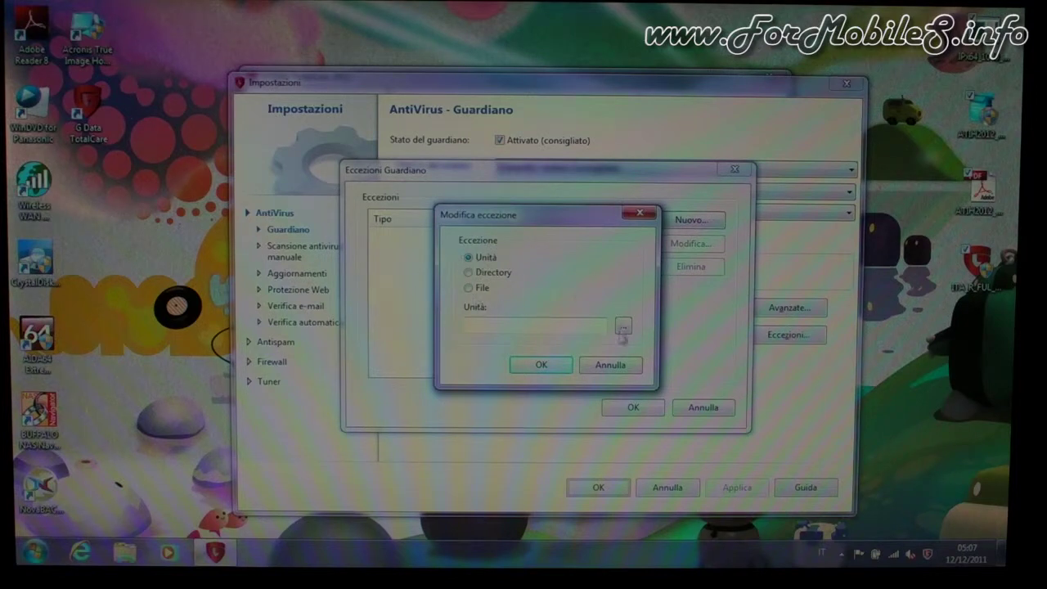
pyautogui.click(612, 366)
pyautogui.click(724, 407)
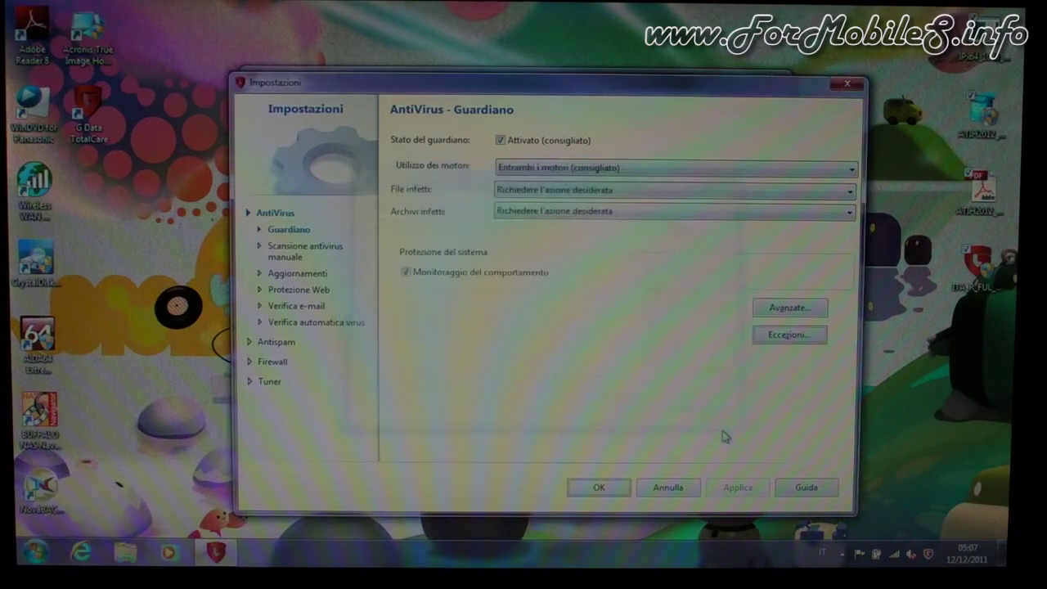
# Step: Open the Scansione antivirus manuale settings and view the virus scan command offered for the selected desktop files
pyautogui.click(286, 250)
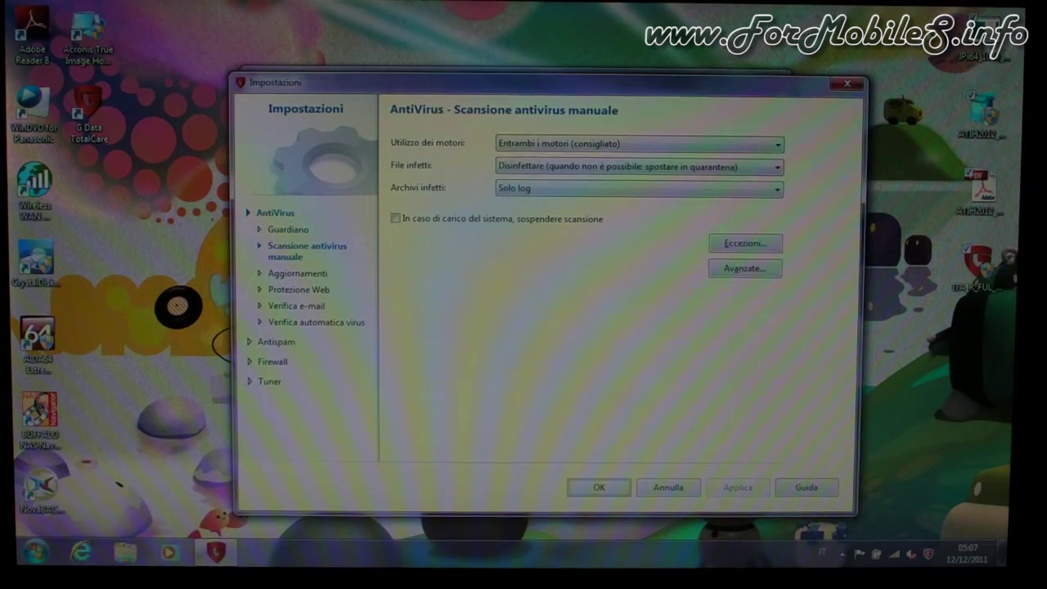
pyautogui.moveTo(926, 64); pyautogui.dragTo(976, 296)
pyautogui.rightClick(975, 296)
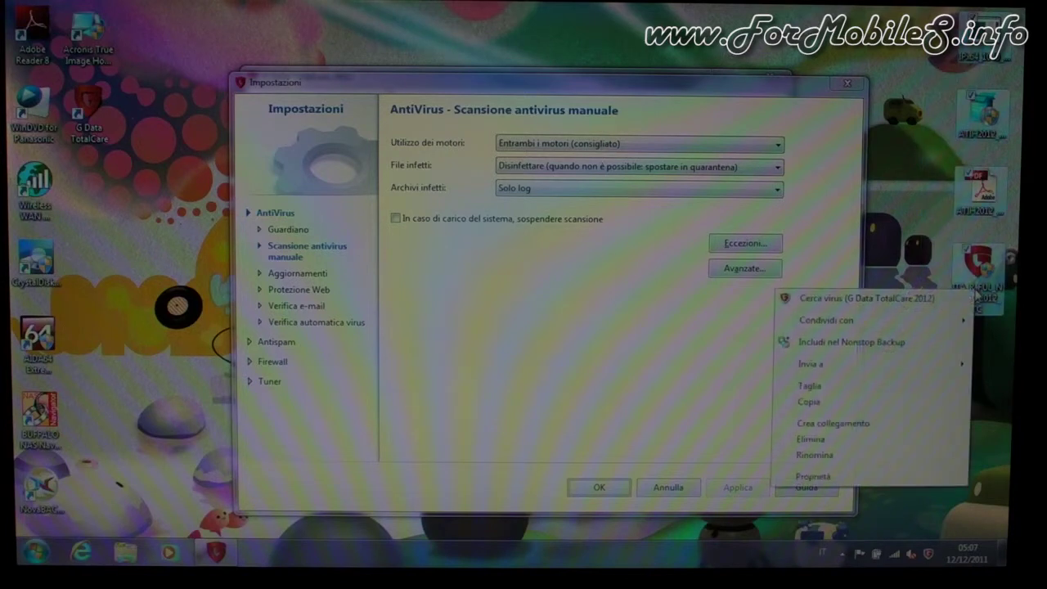
pyautogui.click(471, 352)
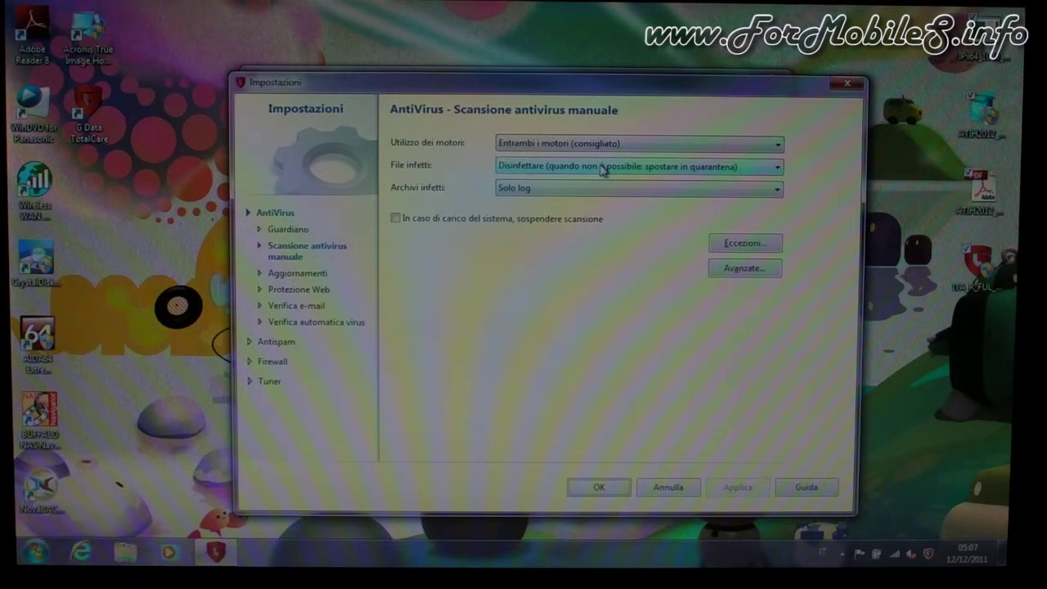
# Step: Examine the manual scan's infected-archive actions, exceptions and advanced options without changing them
pyautogui.click(508, 189)
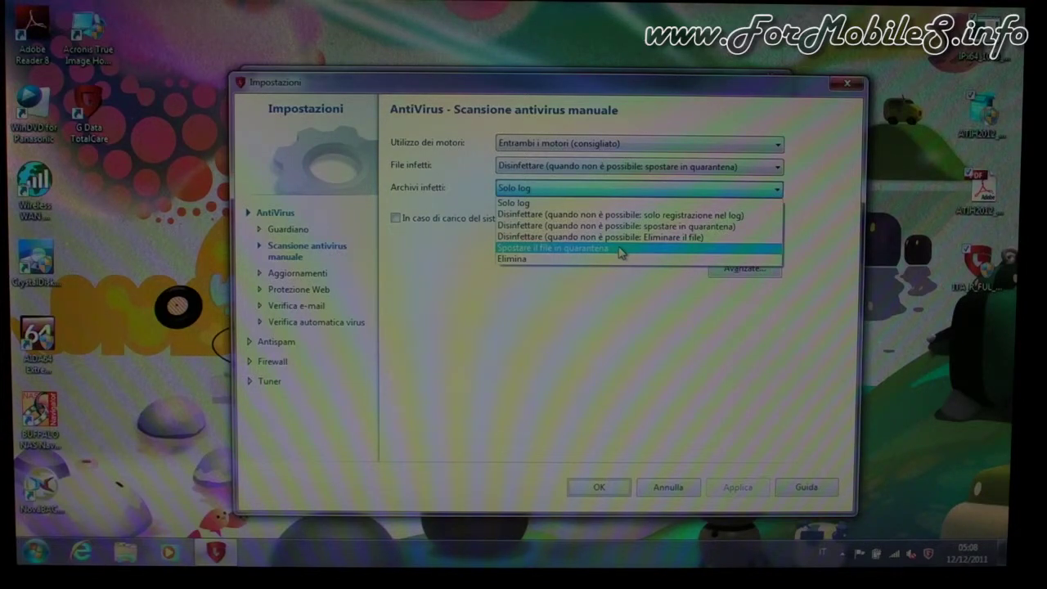
pyautogui.click(607, 338)
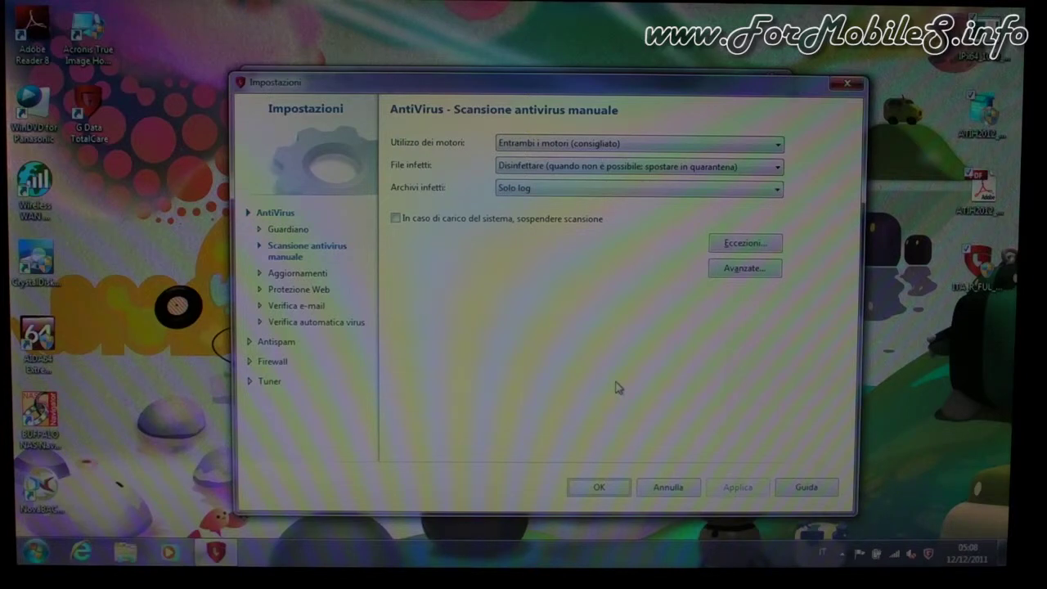
pyautogui.click(757, 243)
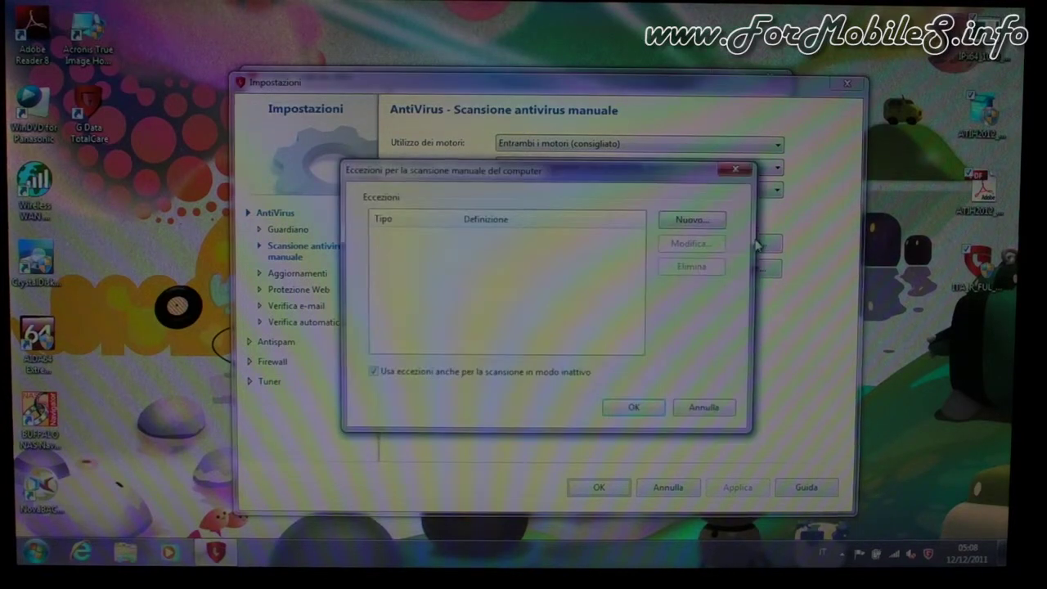
pyautogui.click(706, 407)
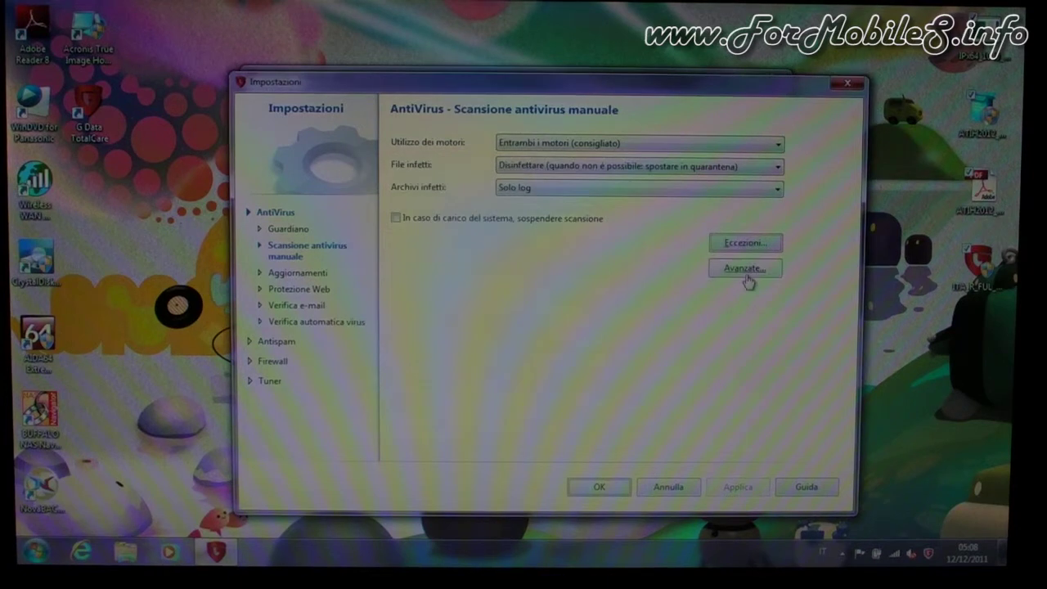
pyautogui.click(747, 279)
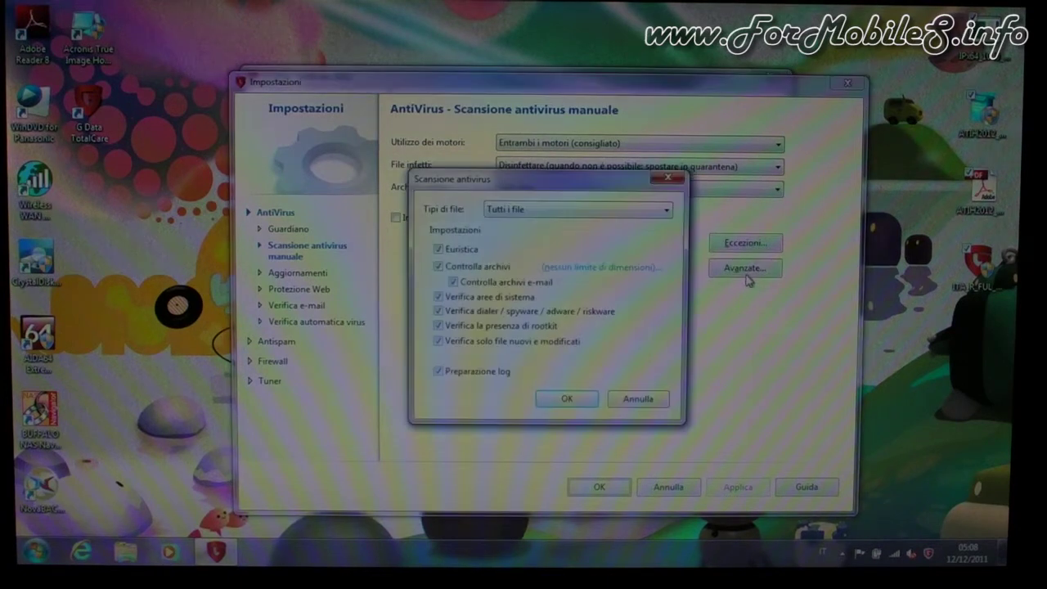
pyautogui.click(655, 399)
# Step: Open the Aggiornamenti settings and examine the update server credentials and automatic update options
pyautogui.click(282, 275)
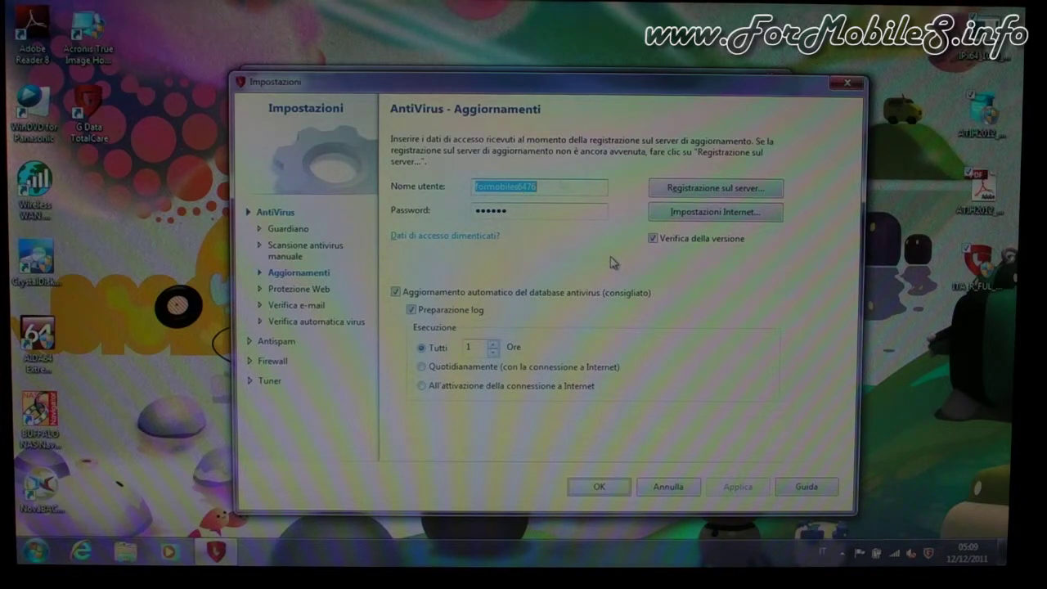
pyautogui.click(562, 188)
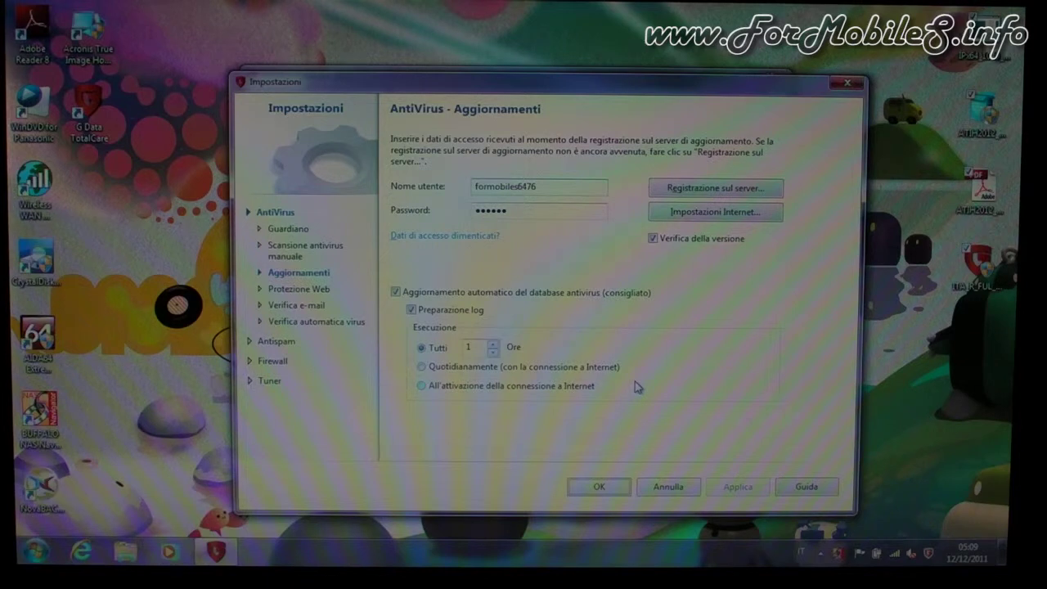
# Step: Open the Protezione Web settings and examine the Instant Messaging port monitoring, cancelling without changes
pyautogui.click(288, 290)
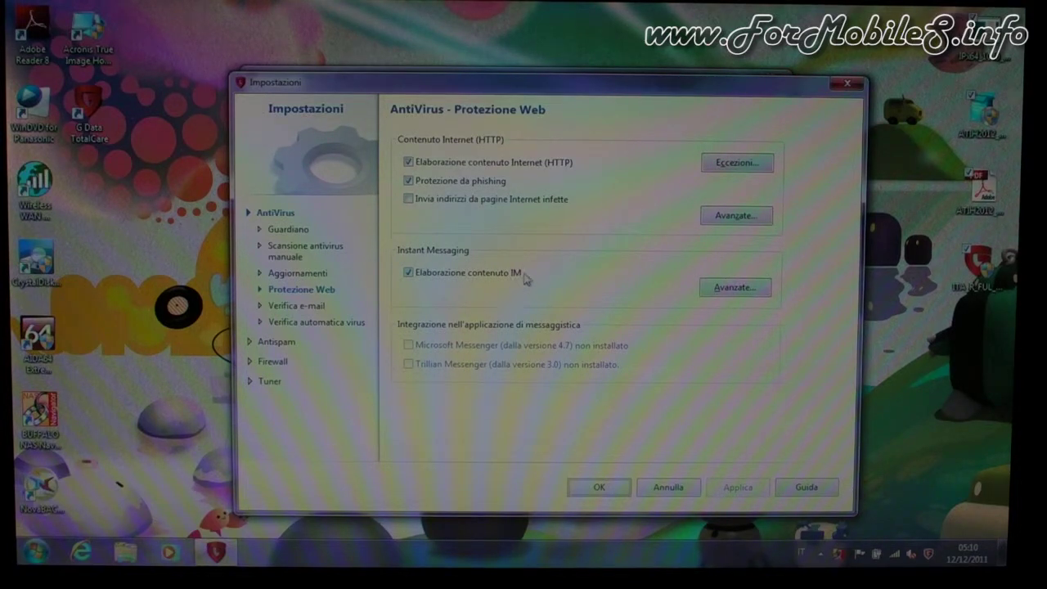
pyautogui.click(710, 292)
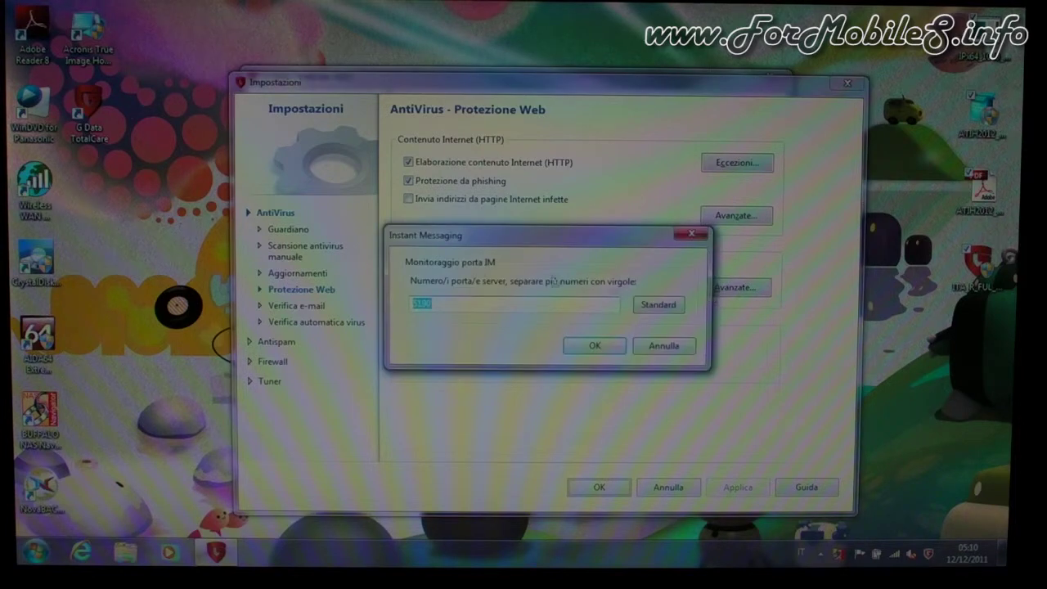
pyautogui.click(473, 299)
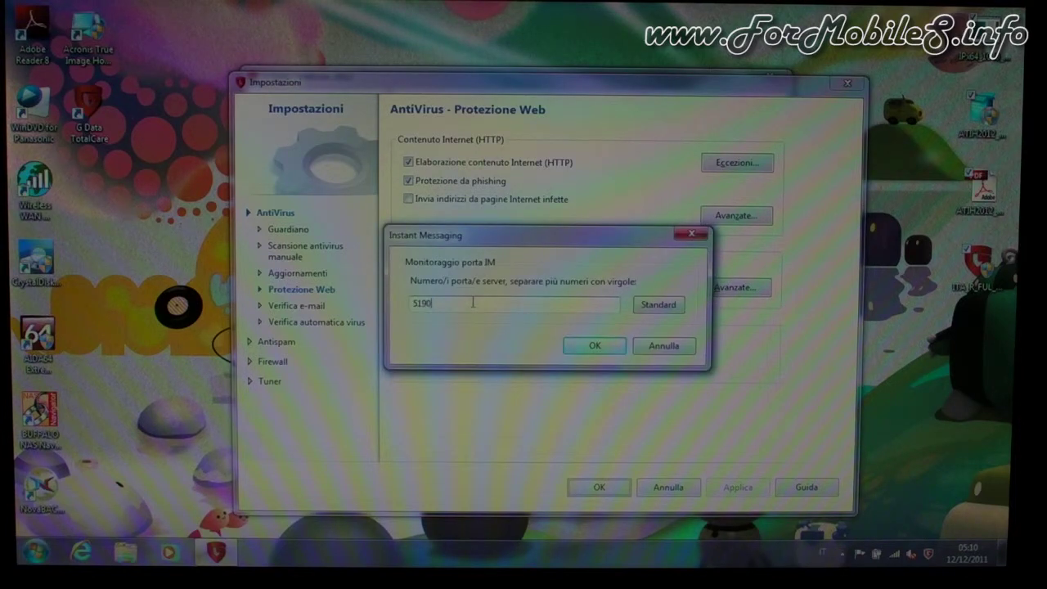
pyautogui.click(655, 347)
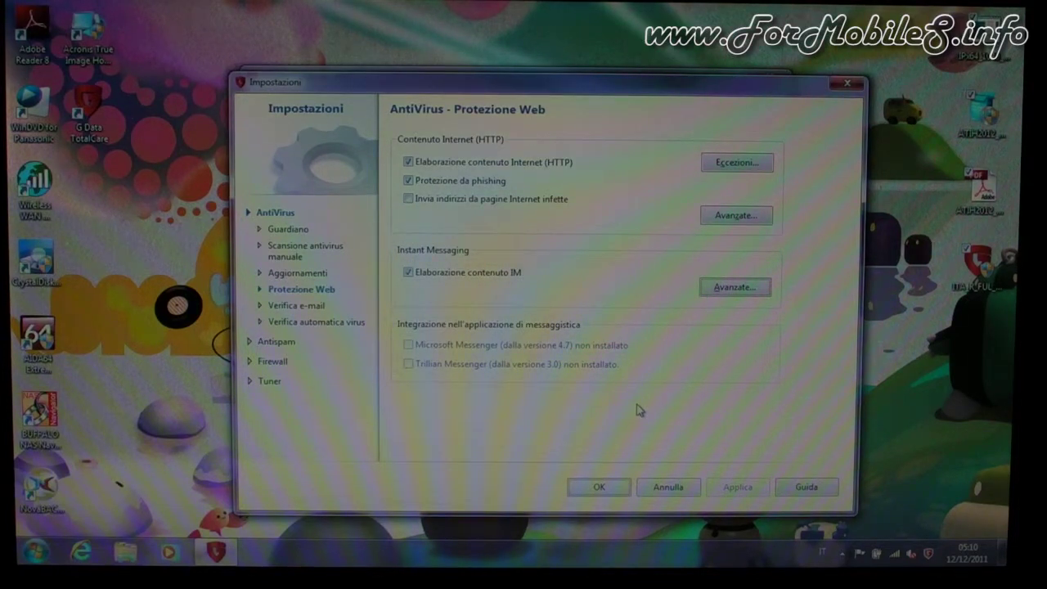
# Step: Open the Verifica e-mail settings and examine the actions available for infected incoming mail, keeping the existing choice
pyautogui.click(300, 312)
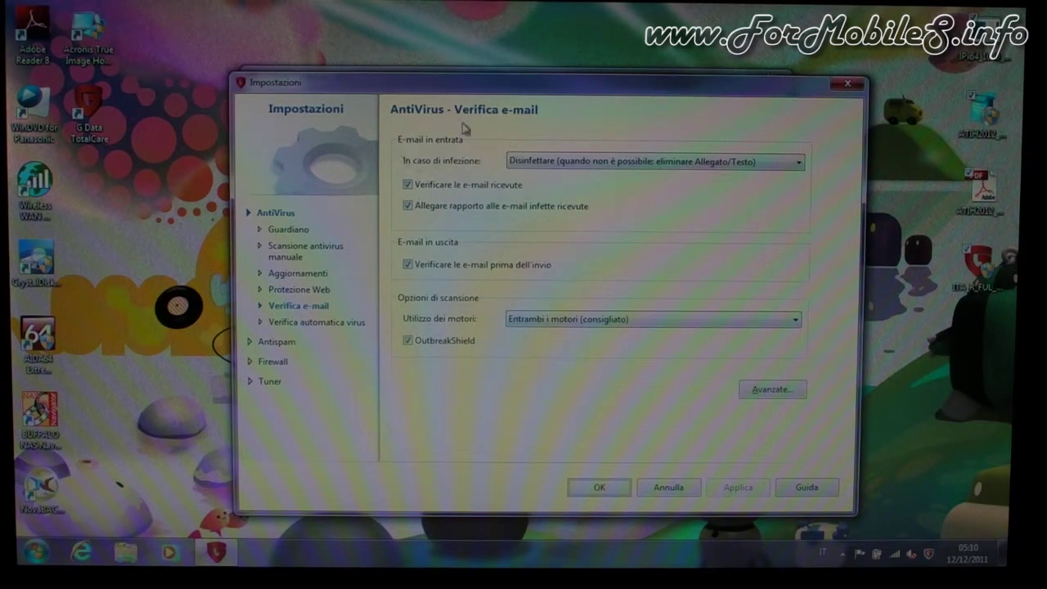
pyautogui.click(553, 159)
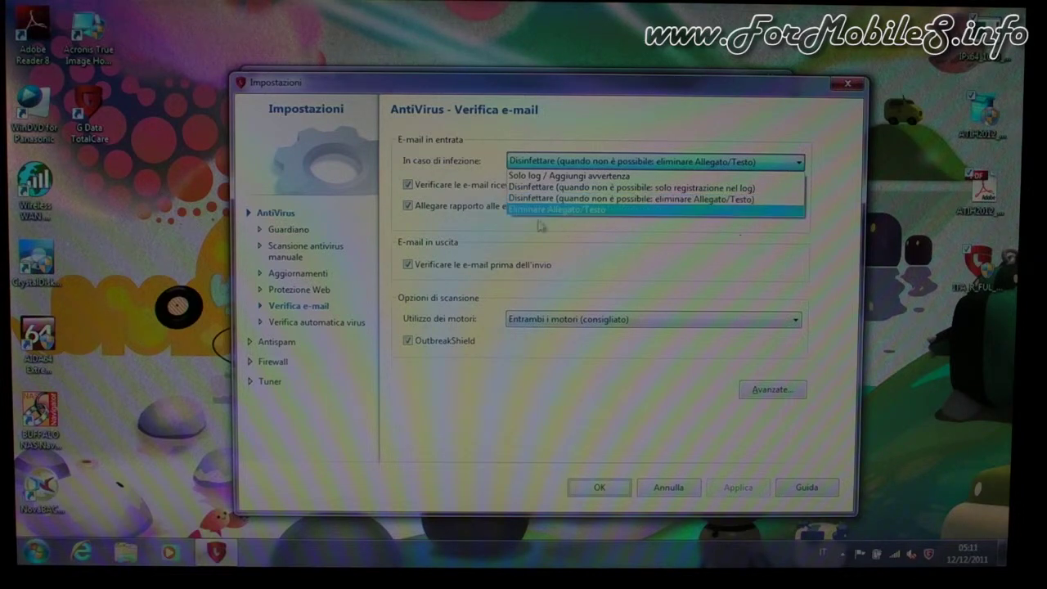
pyautogui.click(447, 229)
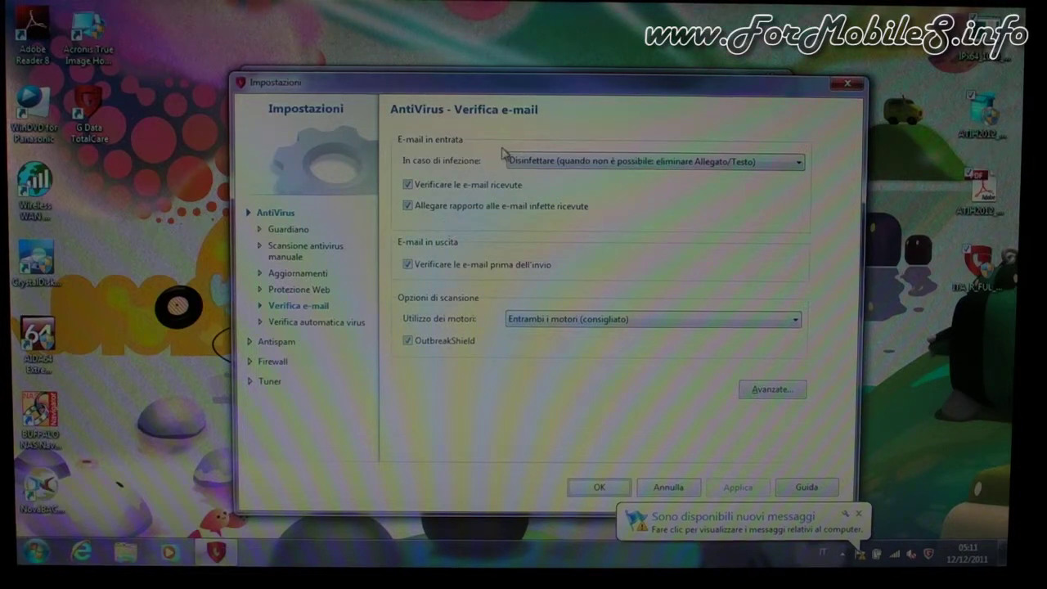
pyautogui.click(597, 162)
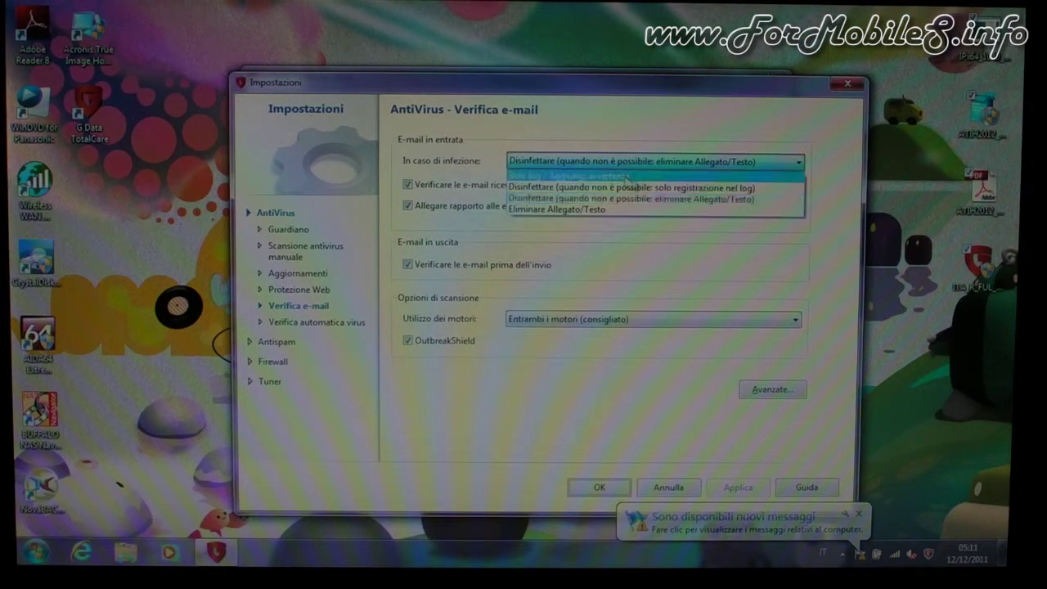
pyautogui.click(654, 141)
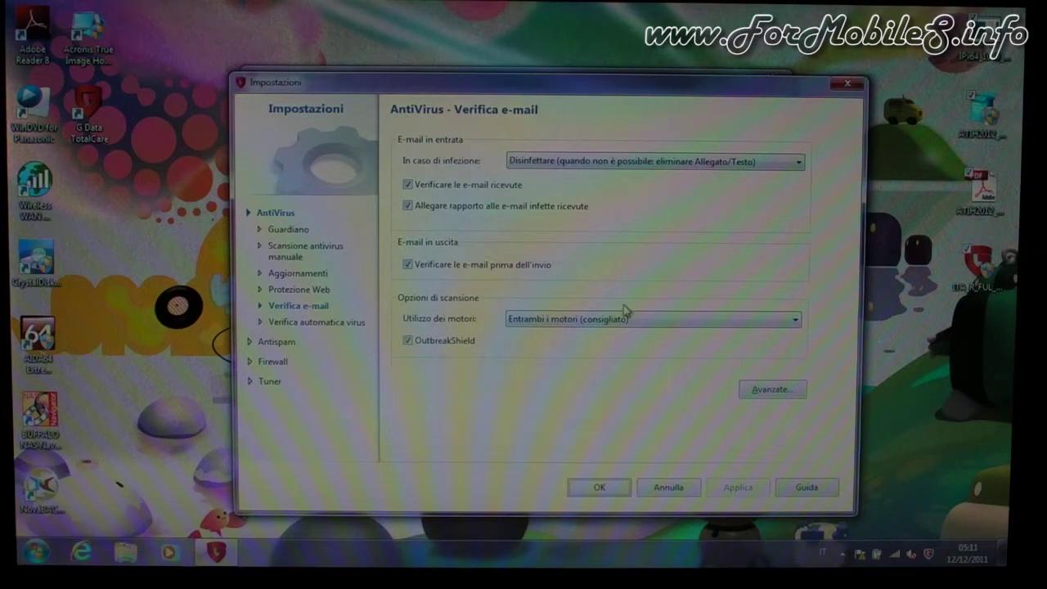
# Step: Examine the advanced POP3, IMAP and SMTP port options for e-mail protection, cancelling without changes
pyautogui.click(769, 390)
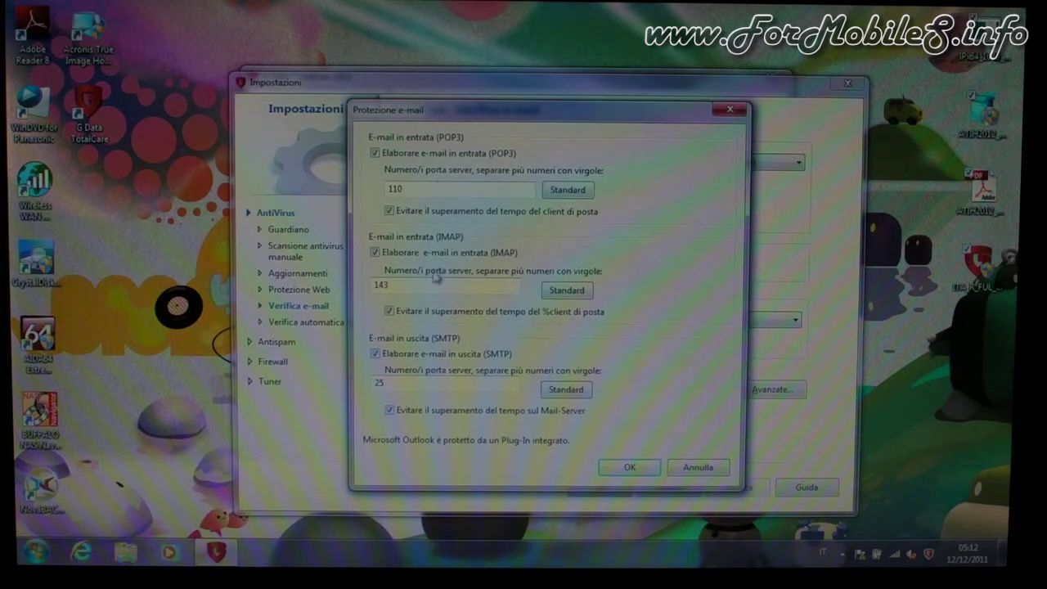
pyautogui.click(458, 188)
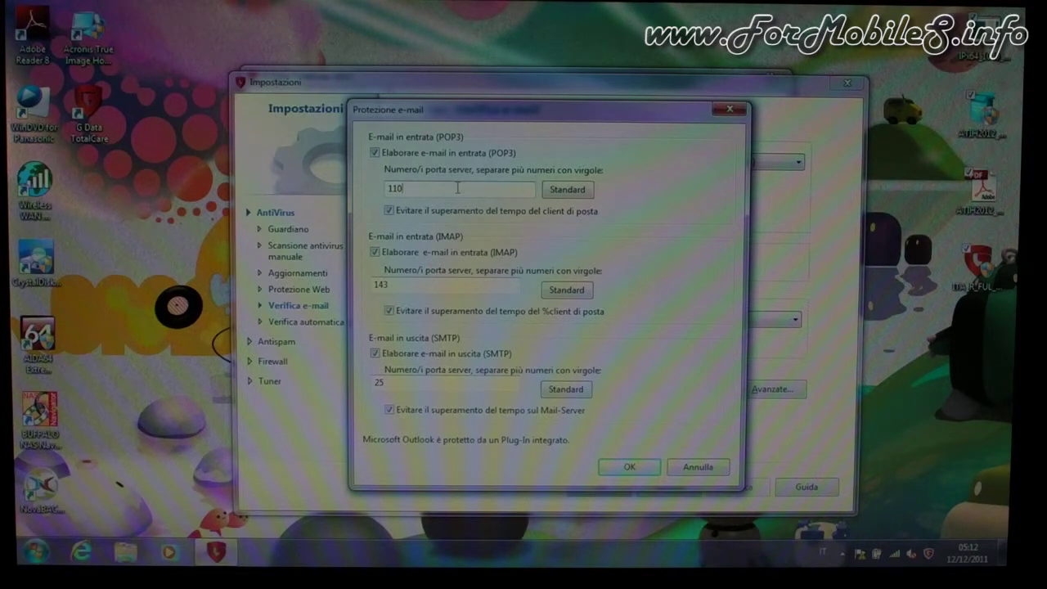
pyautogui.click(698, 466)
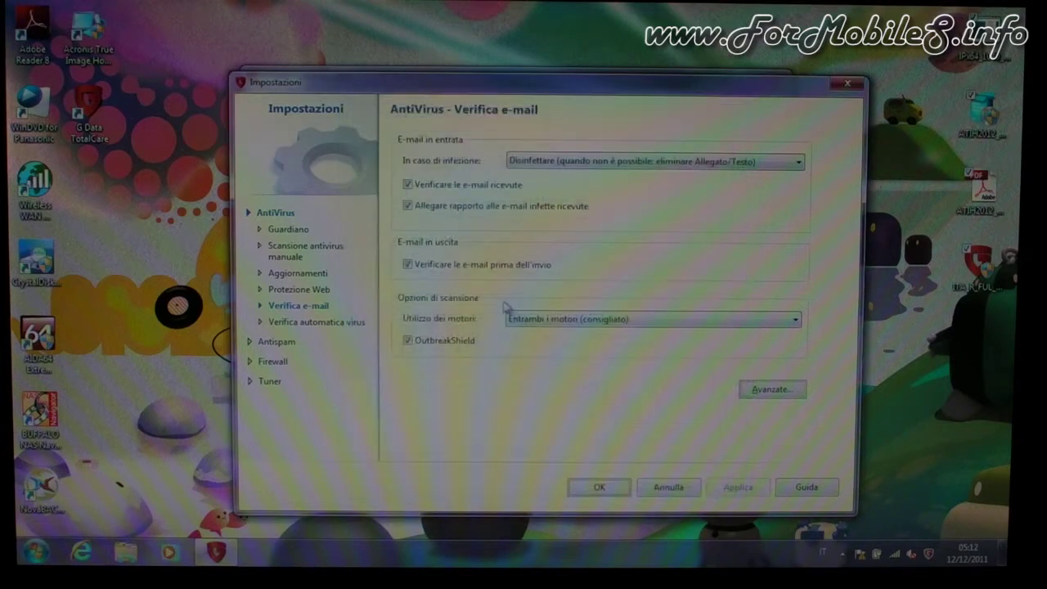
# Step: Disable and apply the check of outgoing e-mails before sending, and review the SMTP section of the advanced e-mail options
pyautogui.click(460, 266)
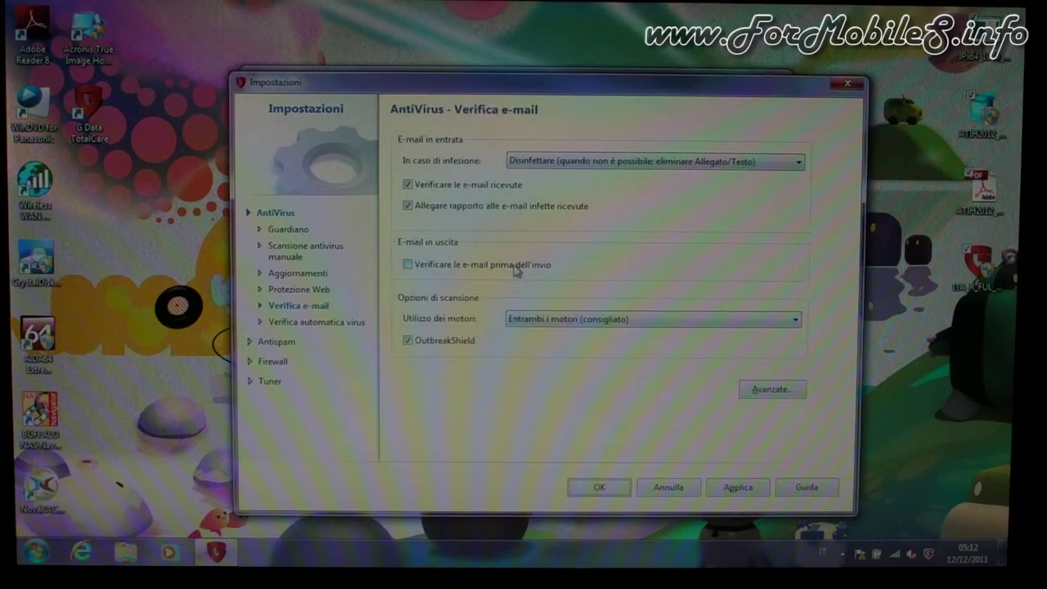
pyautogui.click(751, 494)
pyautogui.click(782, 388)
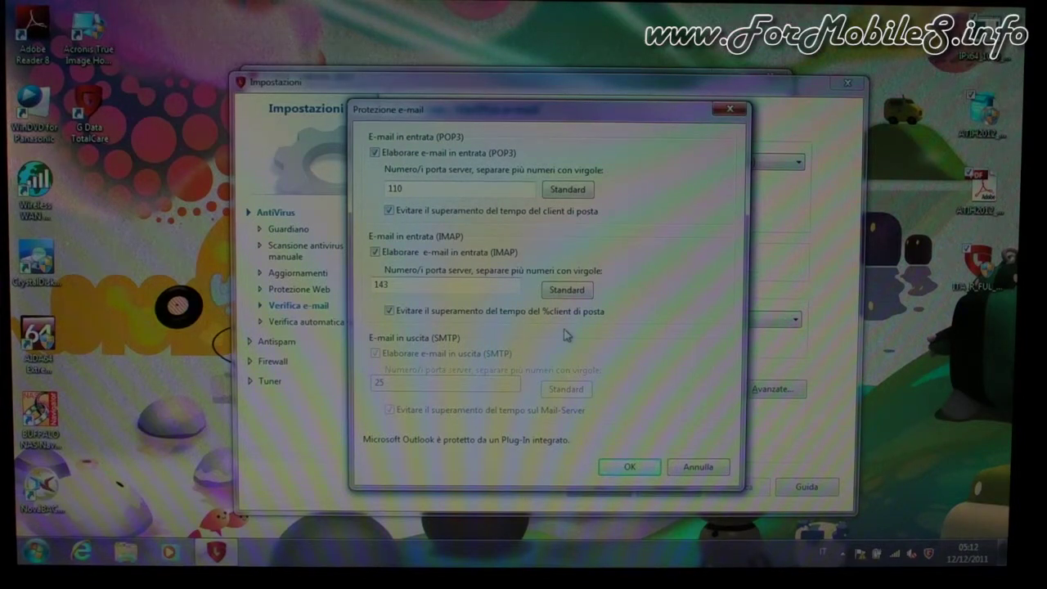
pyautogui.click(693, 470)
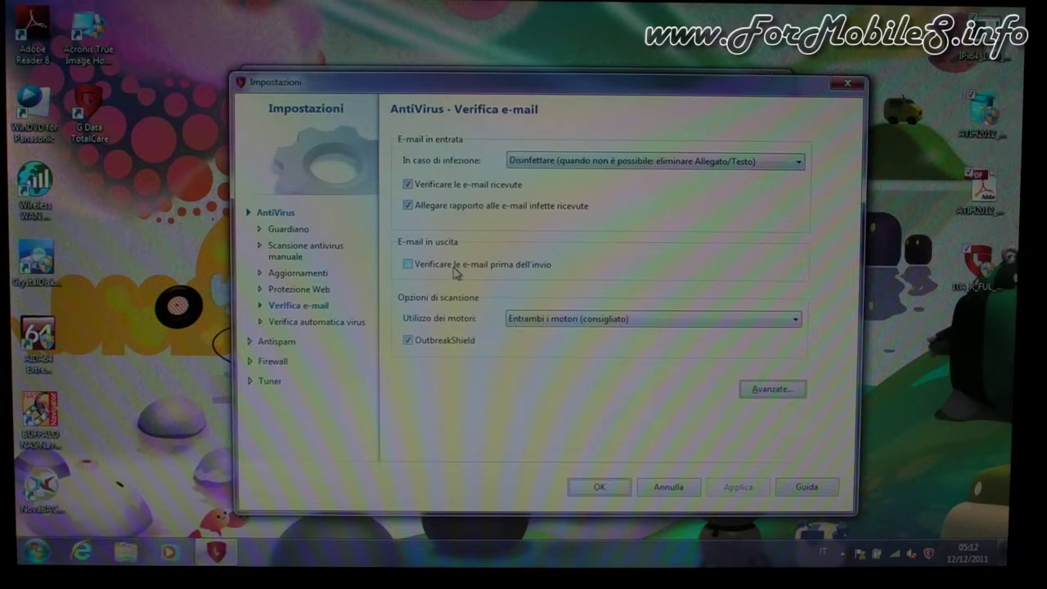
# Step: View the Verifica automatica virus settings and open the Antispam filter settings
pyautogui.click(334, 326)
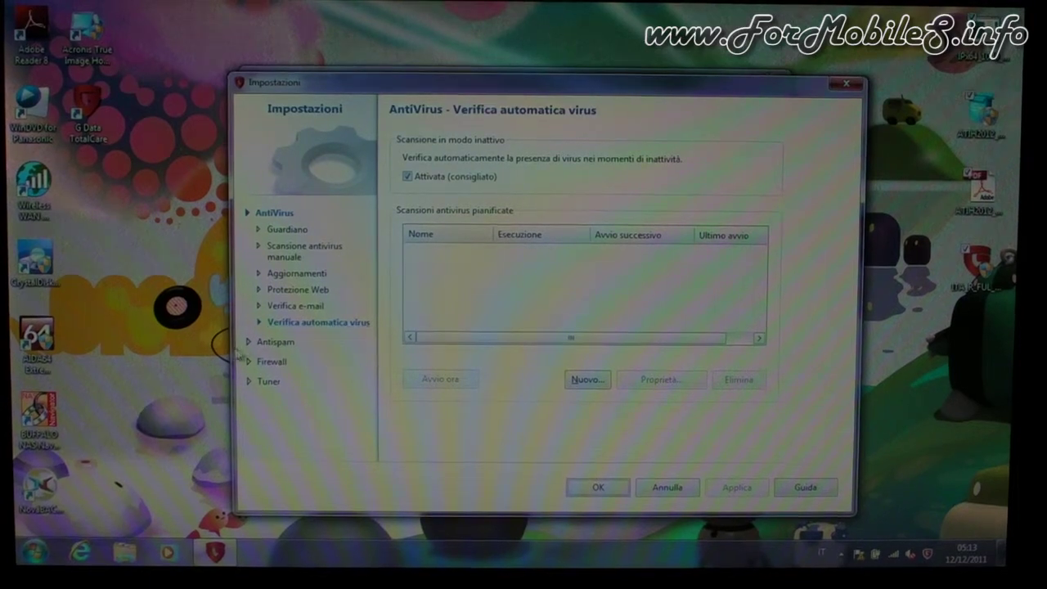
pyautogui.click(272, 342)
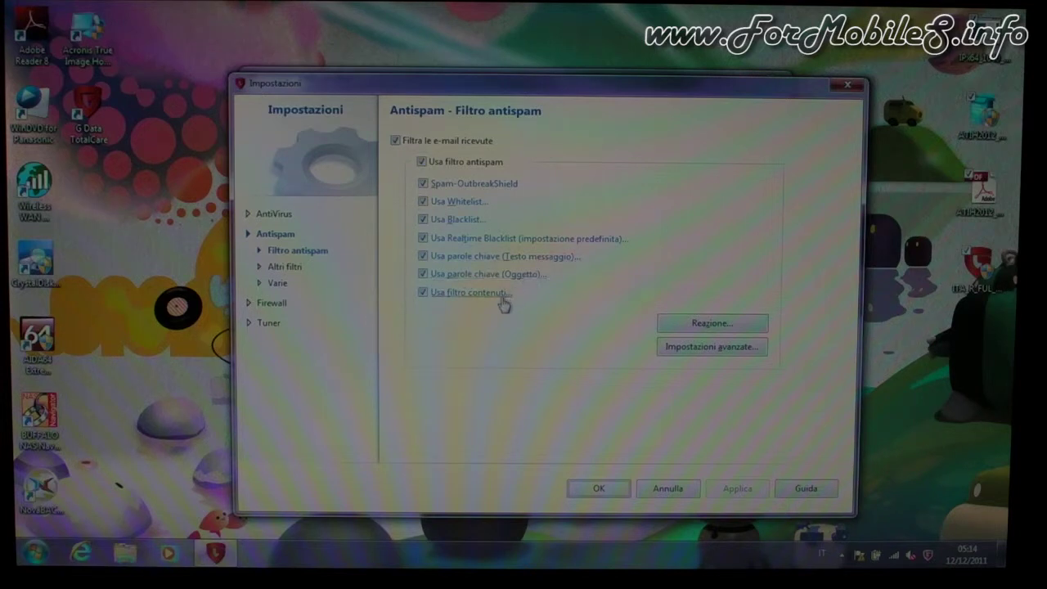
pyautogui.click(442, 163)
# Step: Examine the antispam filter's Reazione options, including those for suspected spam, cancelling without changes
pyautogui.click(741, 329)
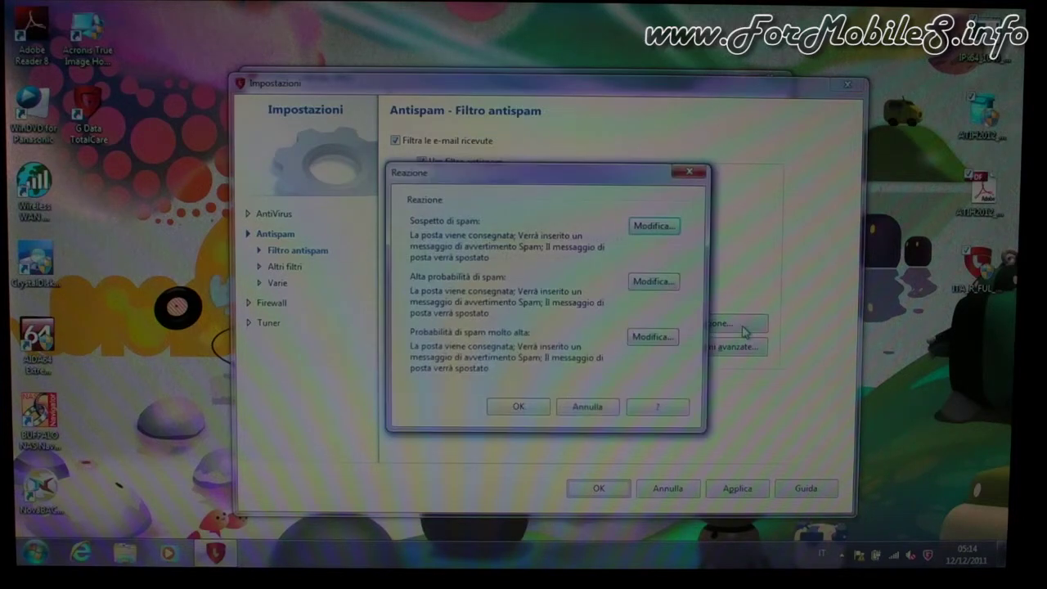
pyautogui.click(643, 229)
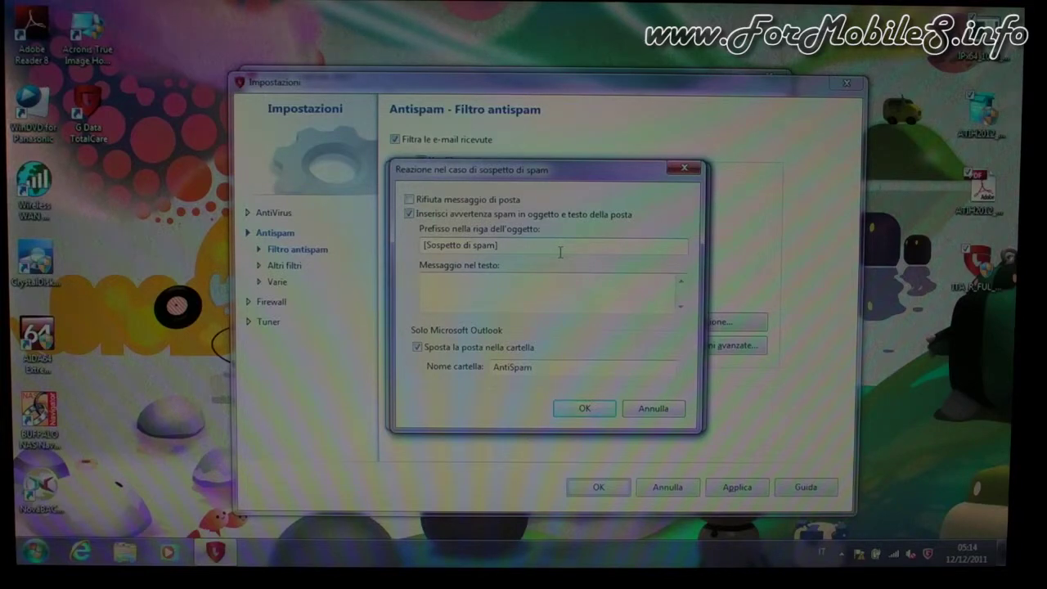
pyautogui.click(652, 409)
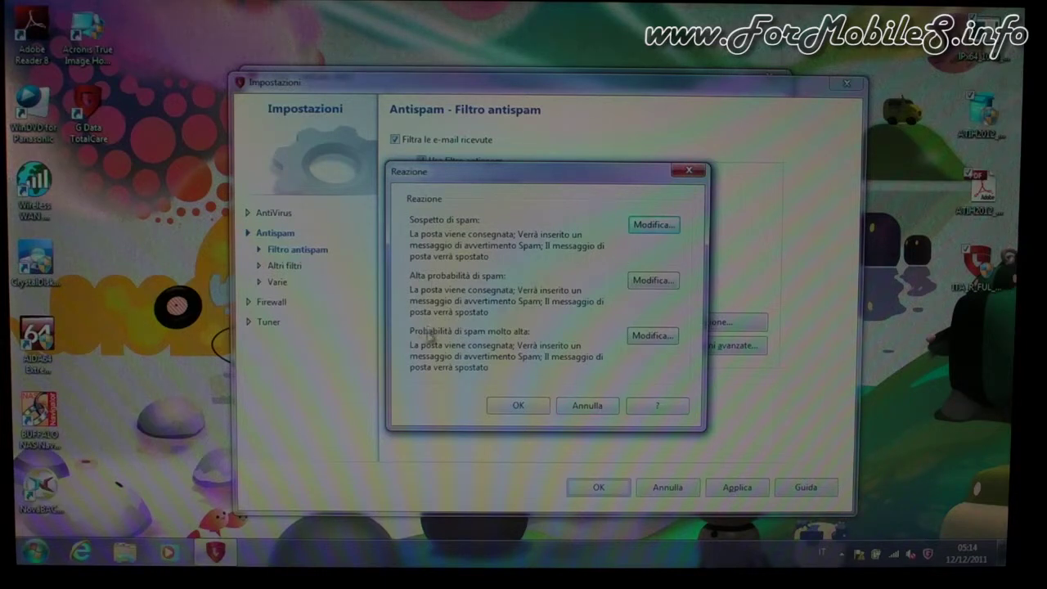
pyautogui.click(597, 408)
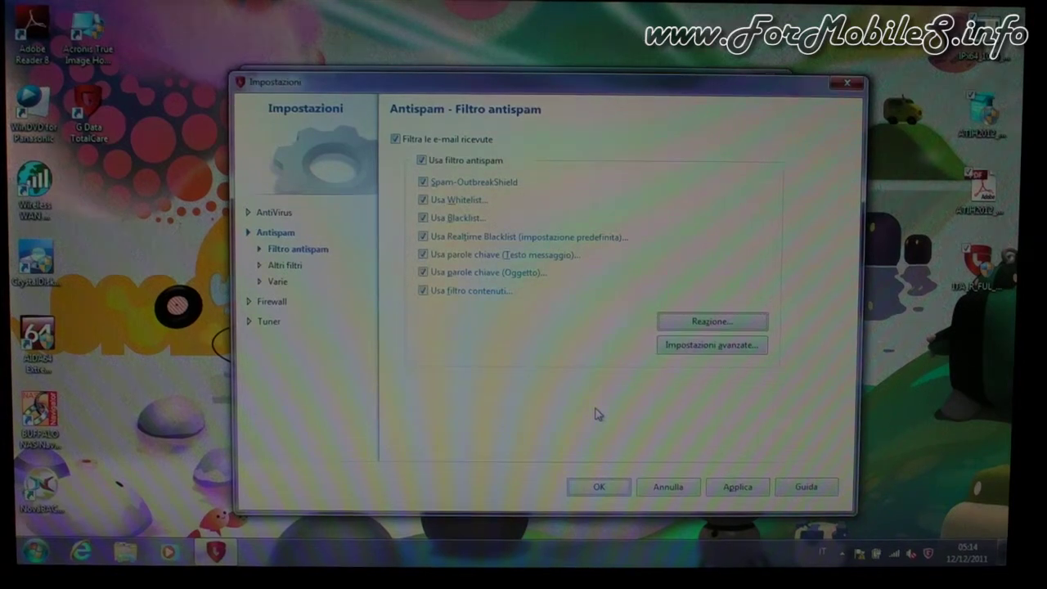
# Step: Examine the antispam filter's advanced spam criteria with the standard settings turned off, cancelling without changes
pyautogui.click(662, 350)
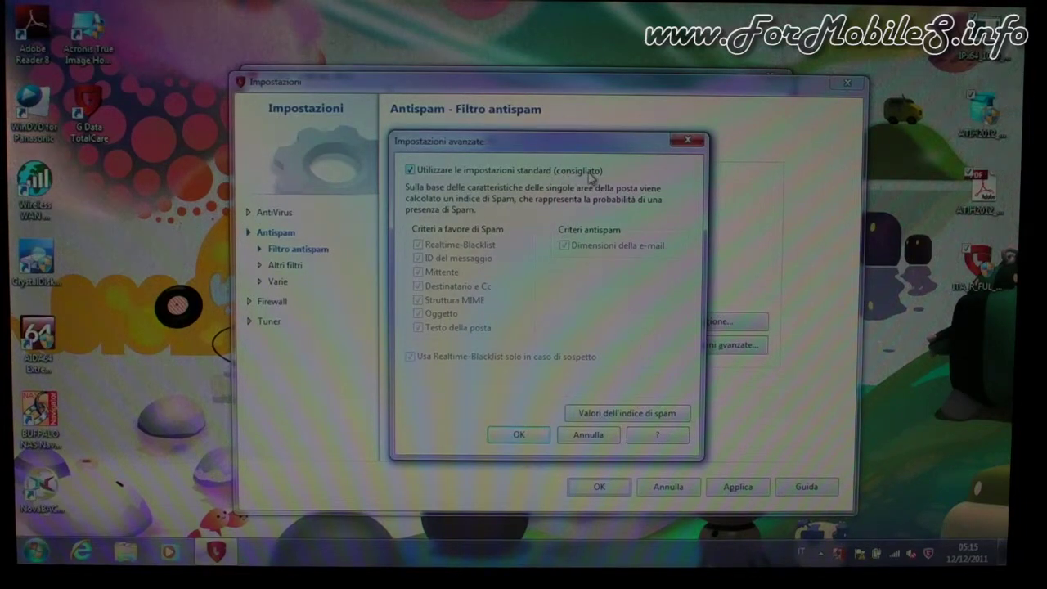
pyautogui.click(451, 171)
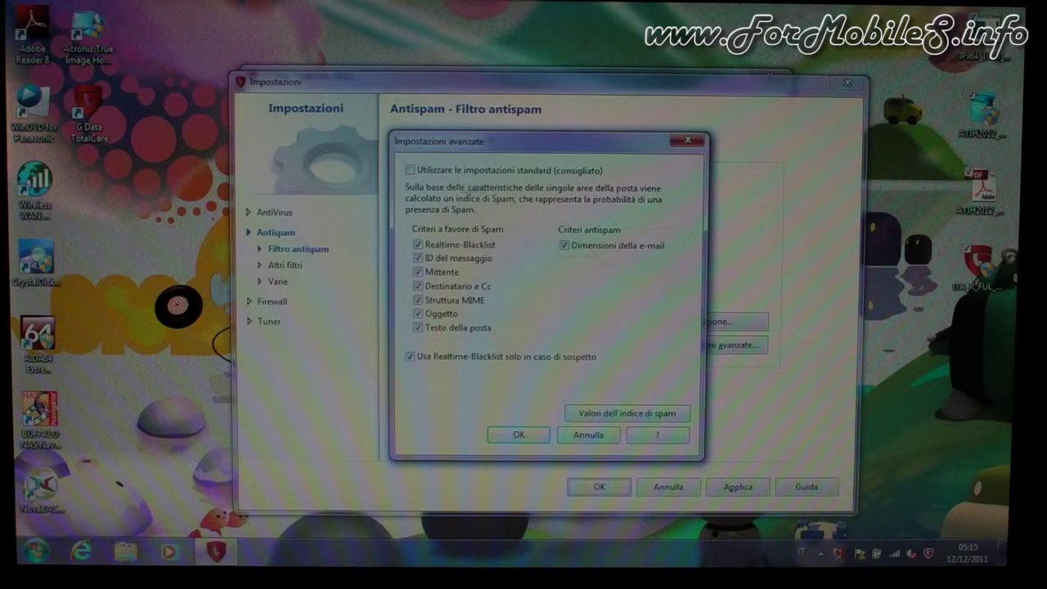
pyautogui.click(586, 435)
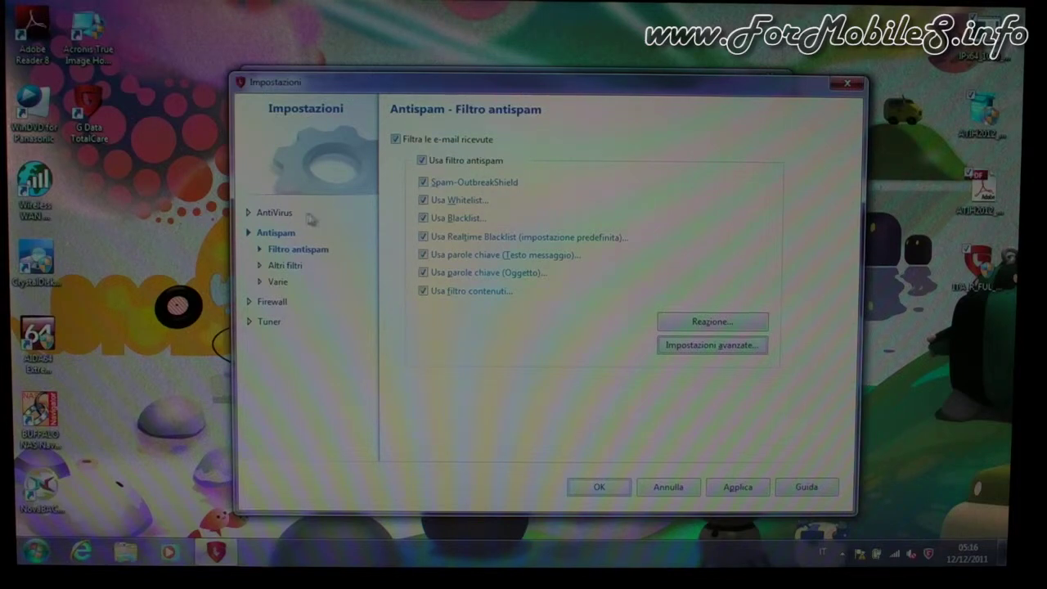
# Step: Return to the Antispam section and view its Altri filtri and Varie settings
pyautogui.click(276, 214)
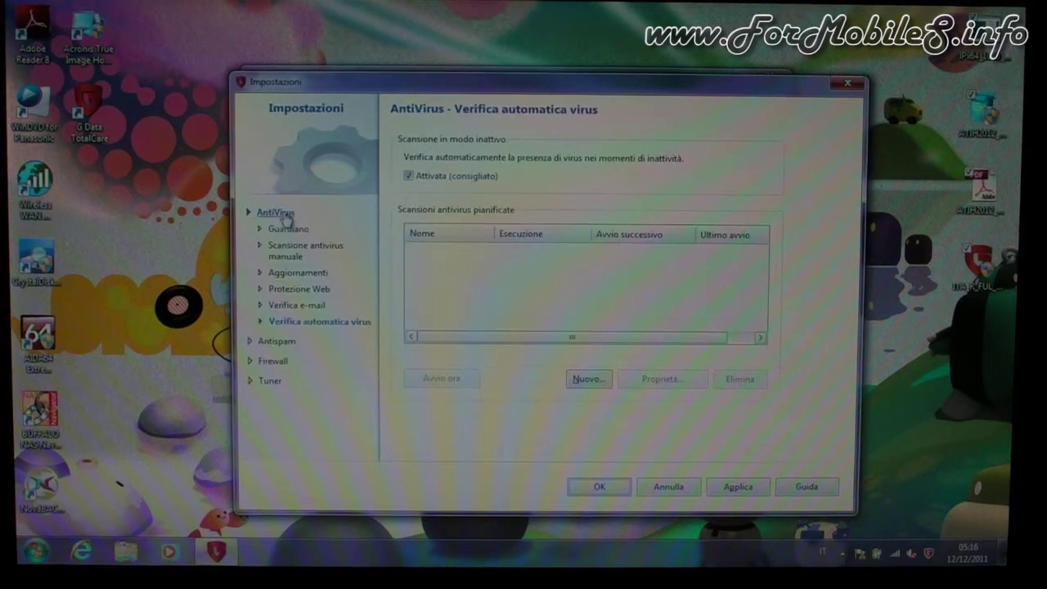
pyautogui.click(277, 341)
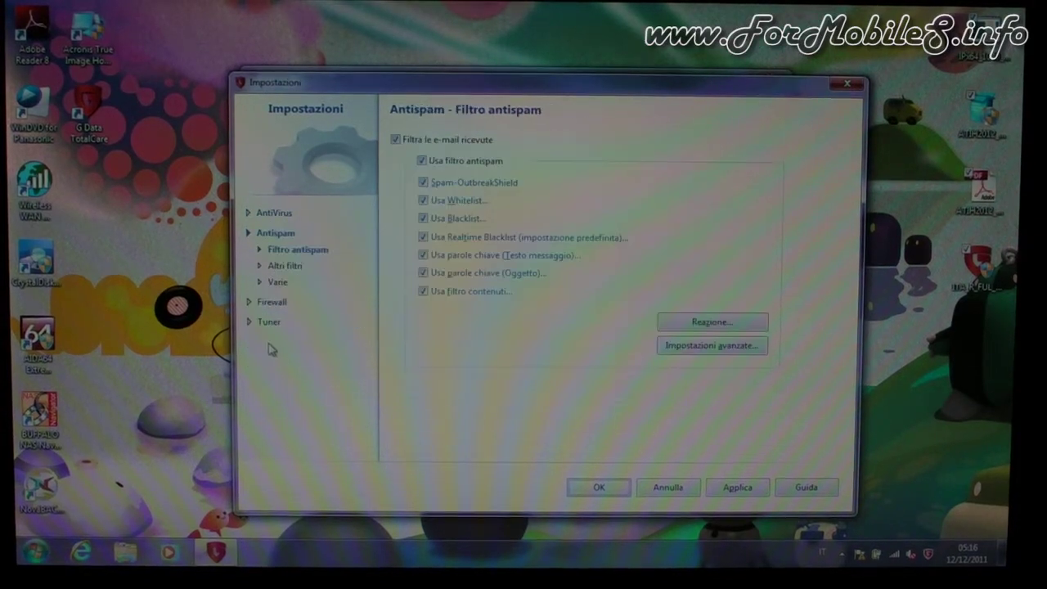
pyautogui.click(288, 268)
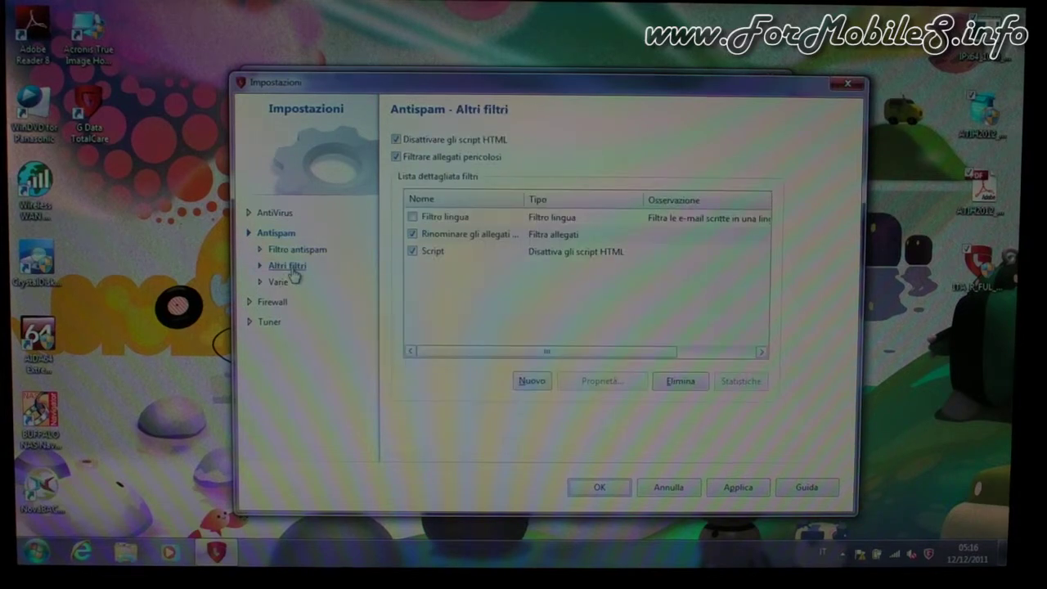
pyautogui.click(290, 282)
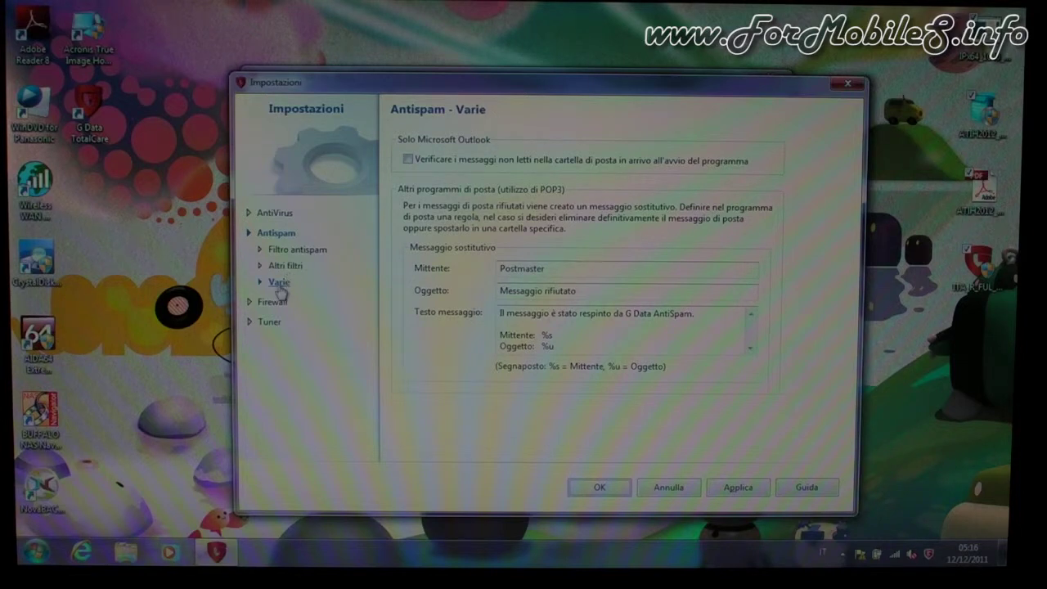
# Step: Examine the filter types offered for a new filter under Altri filtri, cancelling without adding one
pyautogui.click(285, 265)
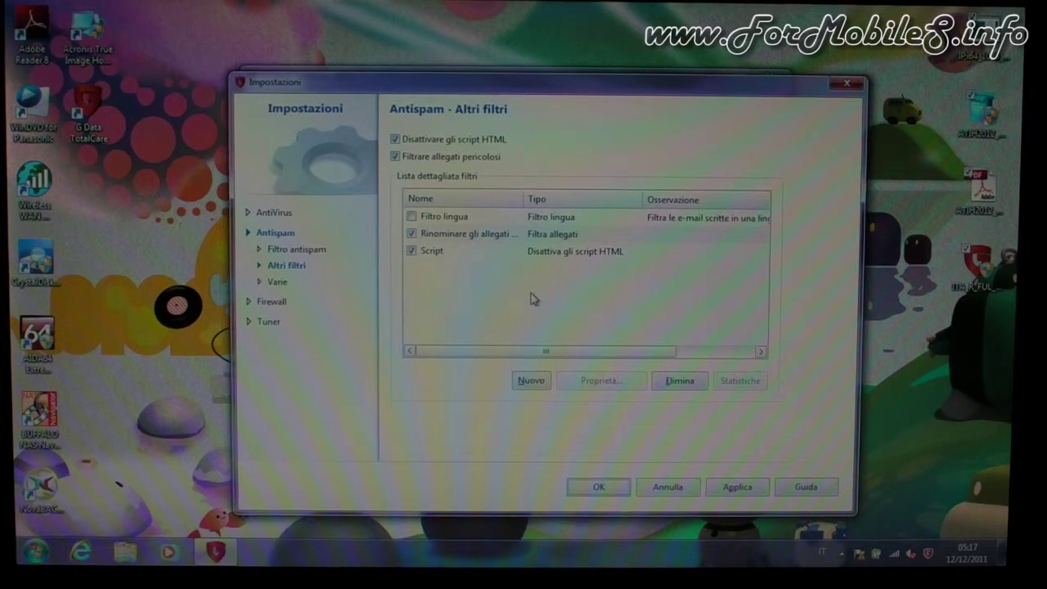
pyautogui.click(532, 381)
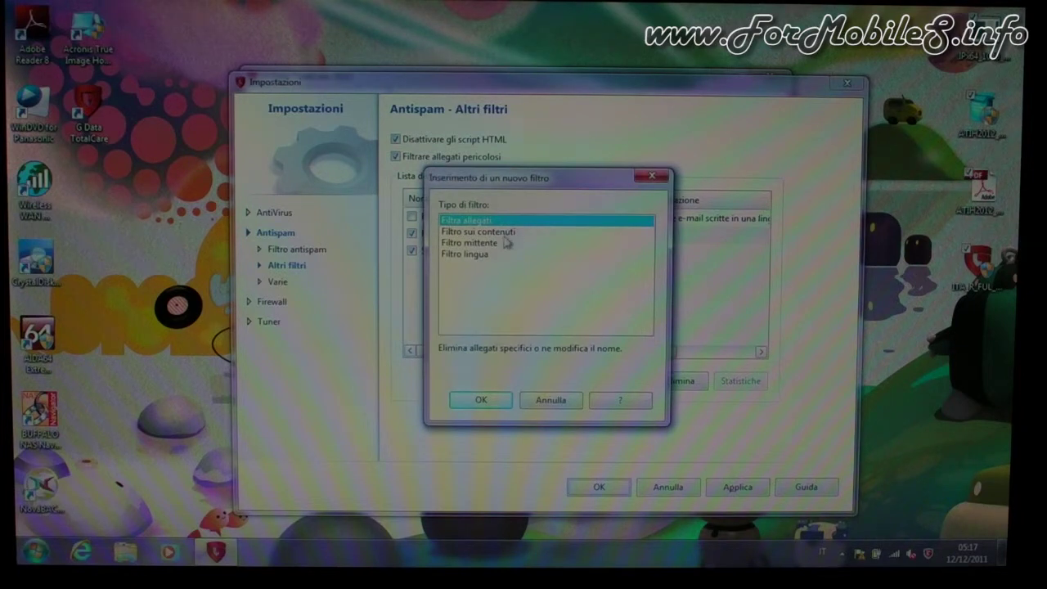
pyautogui.click(551, 401)
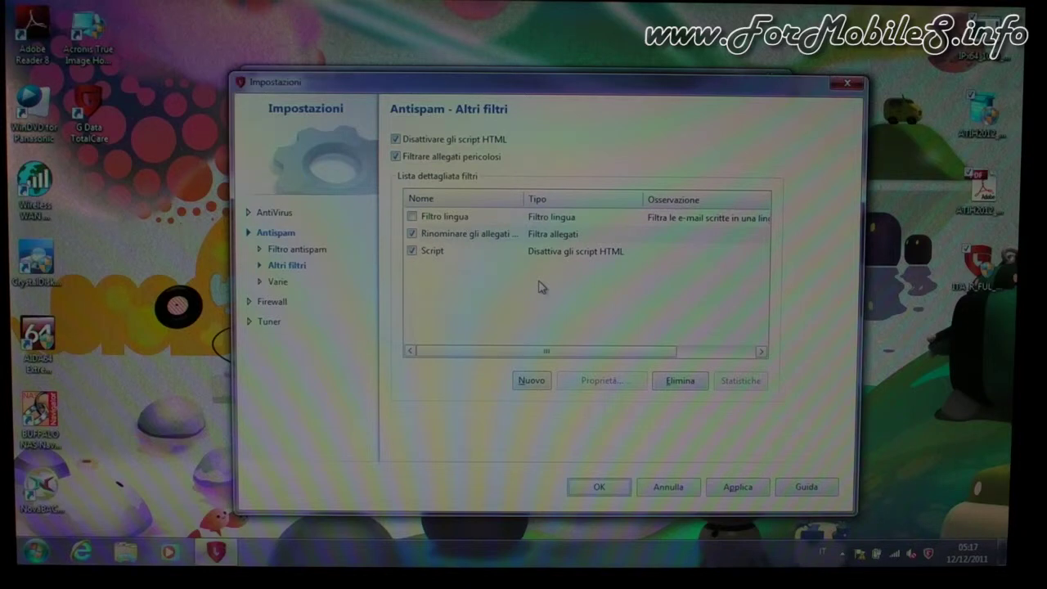
# Step: In the Firewall's Automatismo settings, choose manual rule creation and set the automatic protection level to Massima protezione
pyautogui.click(266, 302)
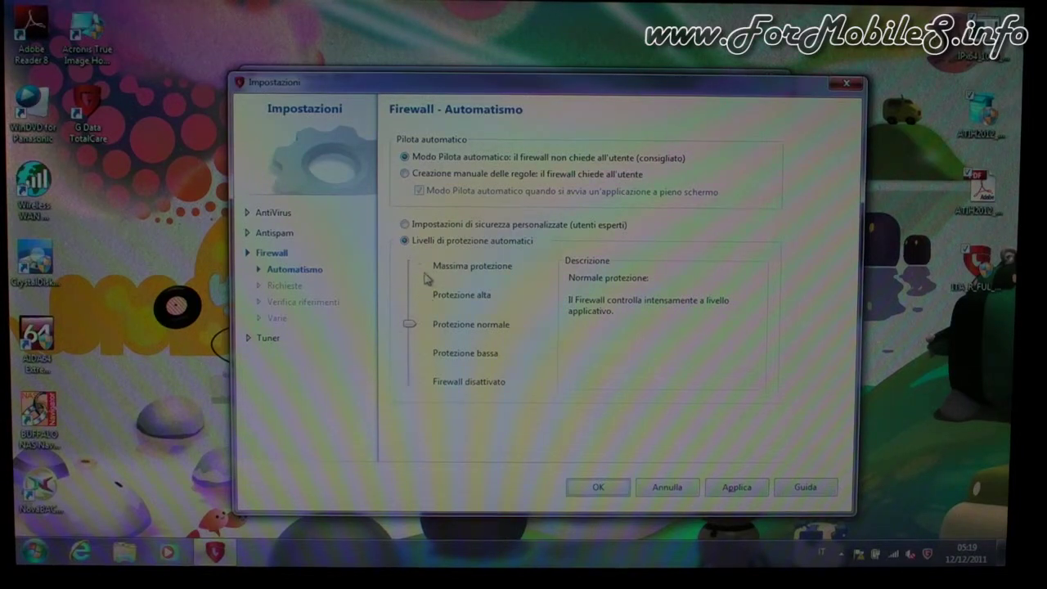
pyautogui.click(412, 268)
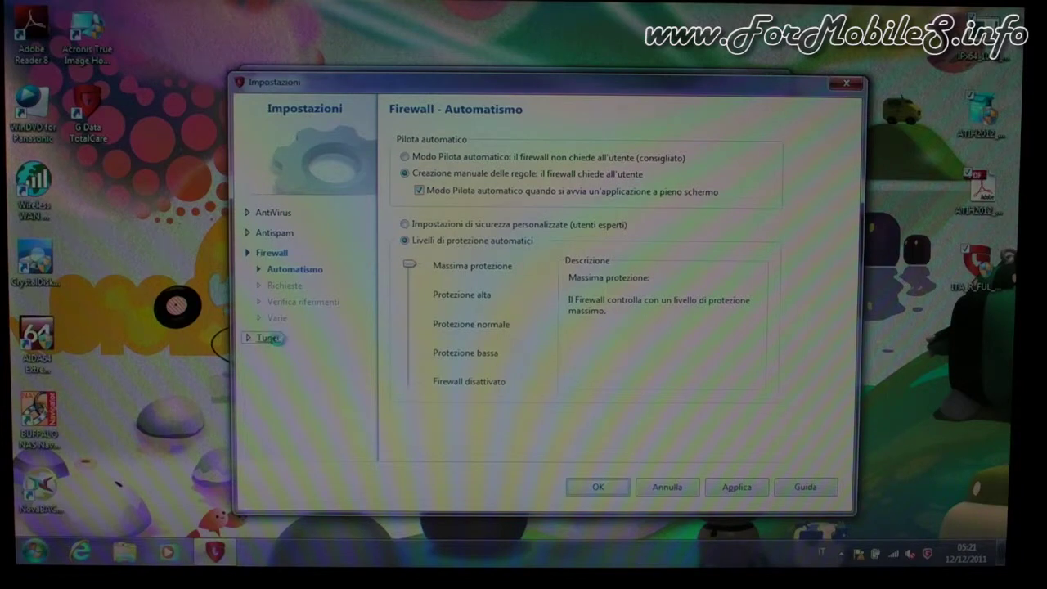
# Step: Open the Tuner settings and examine the Configurazione modules under Protezione, Prestazioni and Protezione dati
pyautogui.click(270, 338)
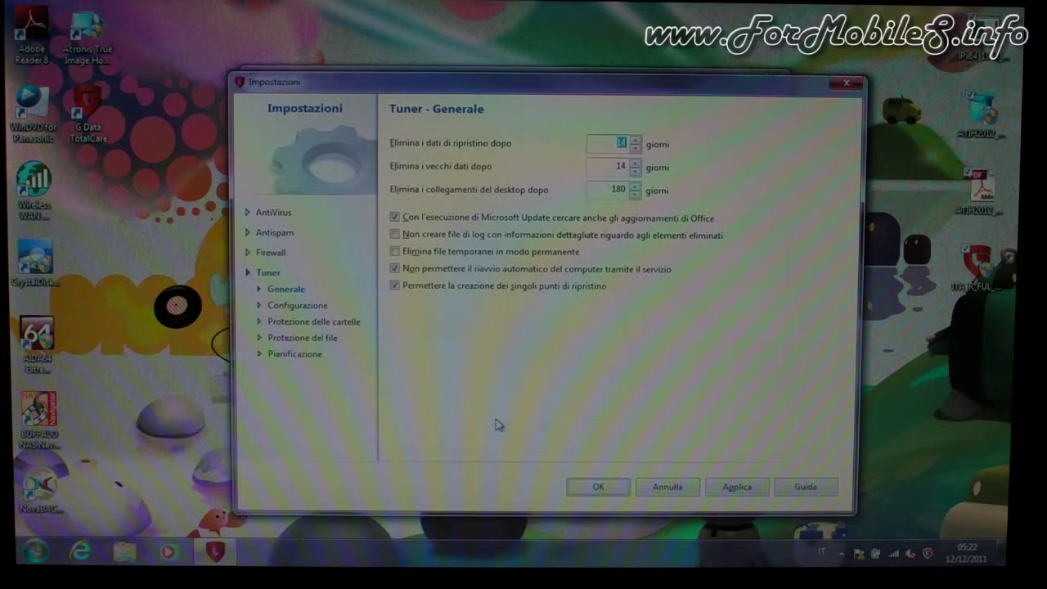
pyautogui.click(283, 306)
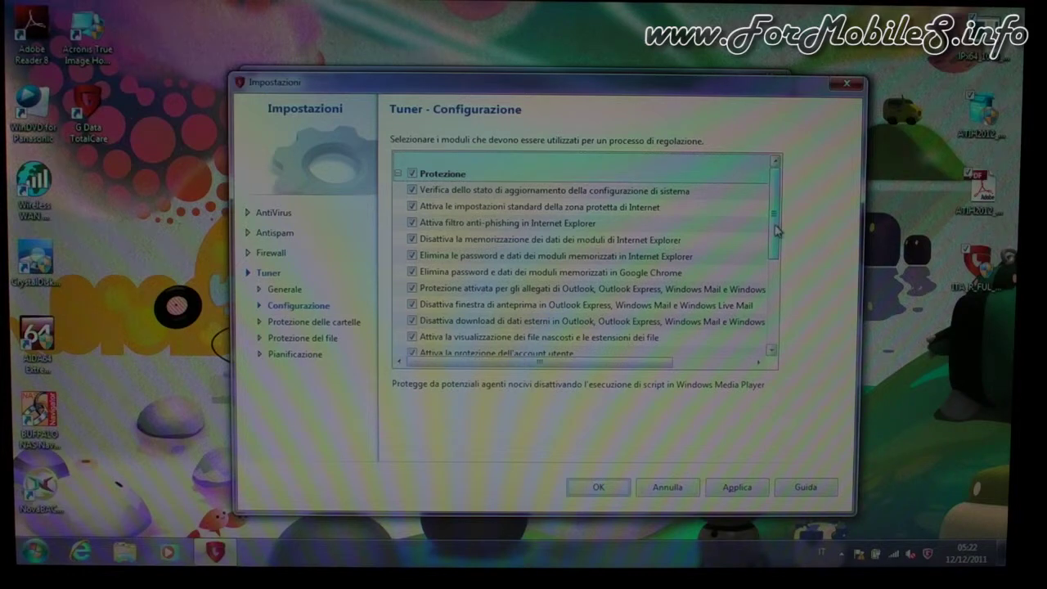
pyautogui.moveTo(775, 231); pyautogui.dragTo(765, 316)
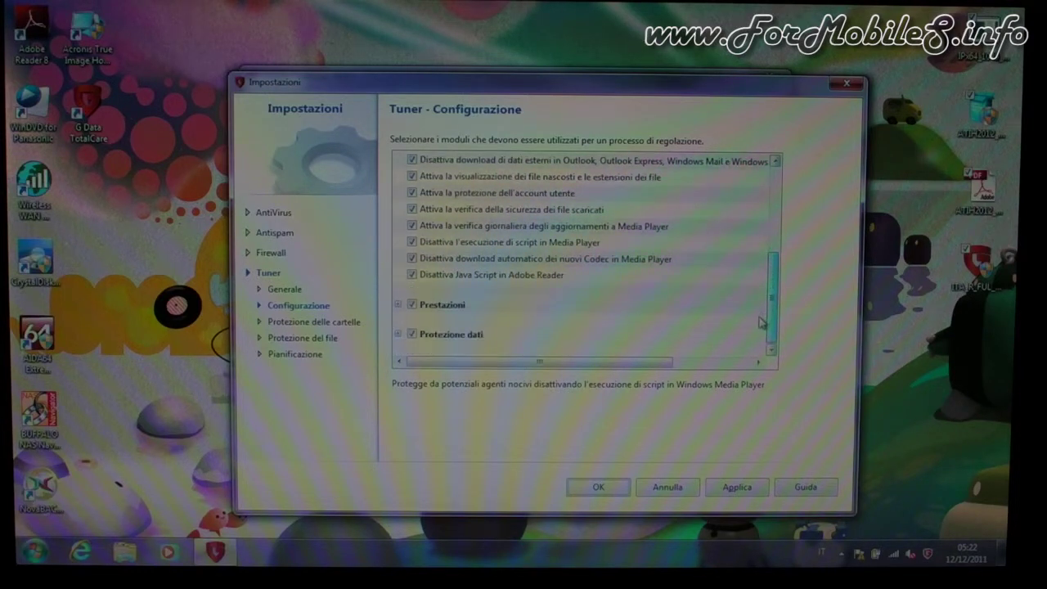
pyautogui.click(397, 304)
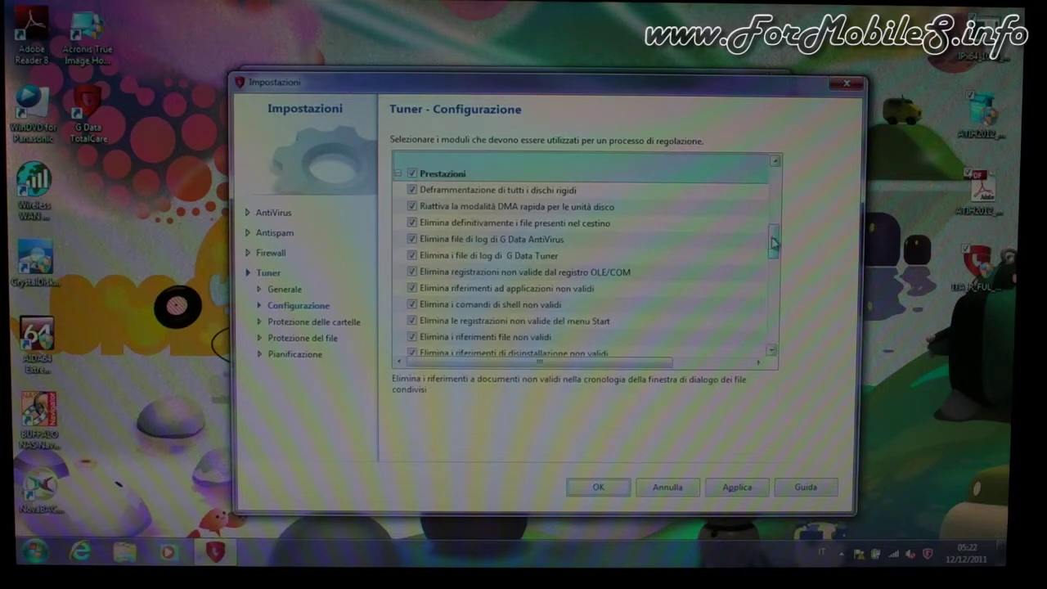
pyautogui.moveTo(773, 242); pyautogui.dragTo(771, 327)
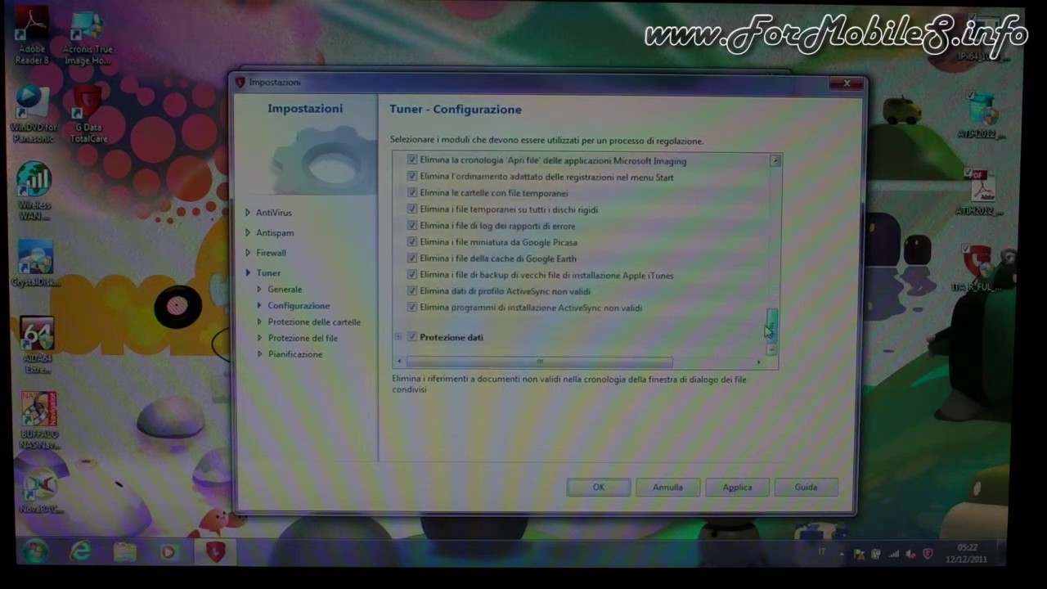
pyautogui.click(399, 336)
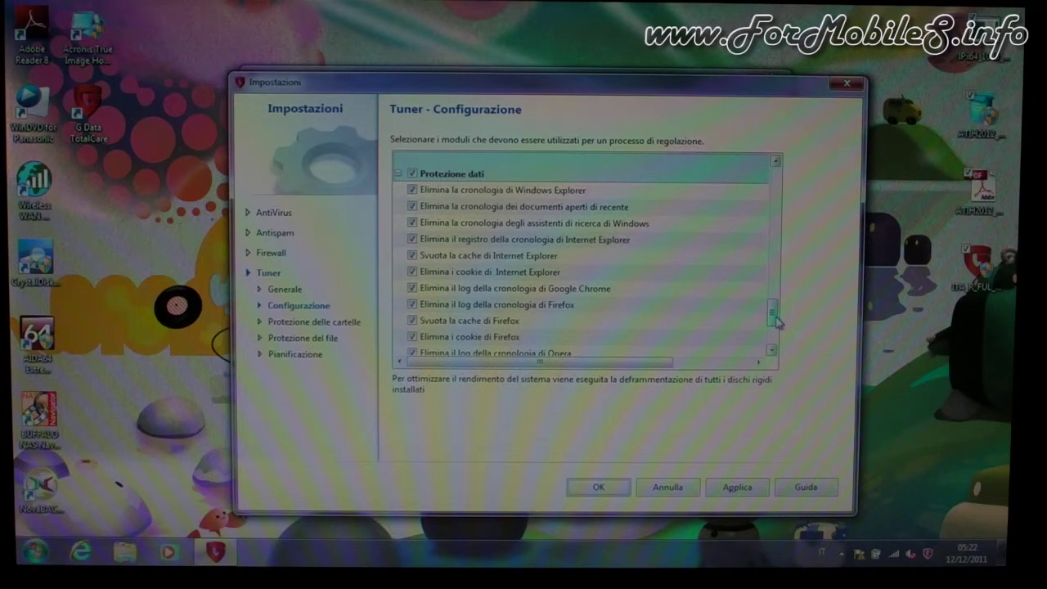
# Step: Examine the remaining Tuner modules and the Protezione delle cartelle, Protezione del file and Pianificazione settings, closing the settings without saving
pyautogui.moveTo(777, 322); pyautogui.dragTo(771, 351)
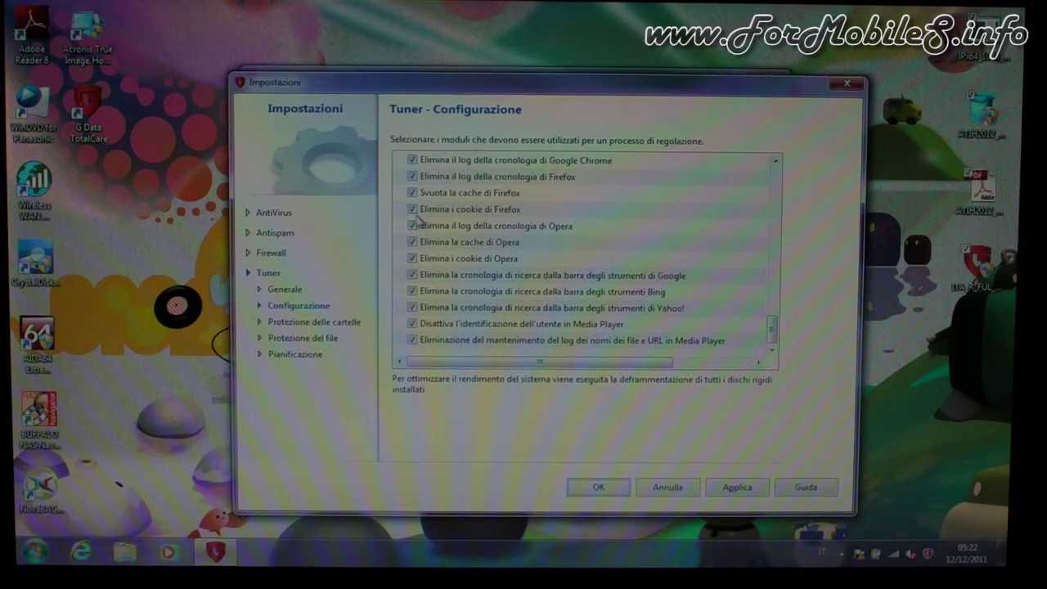
pyautogui.click(318, 325)
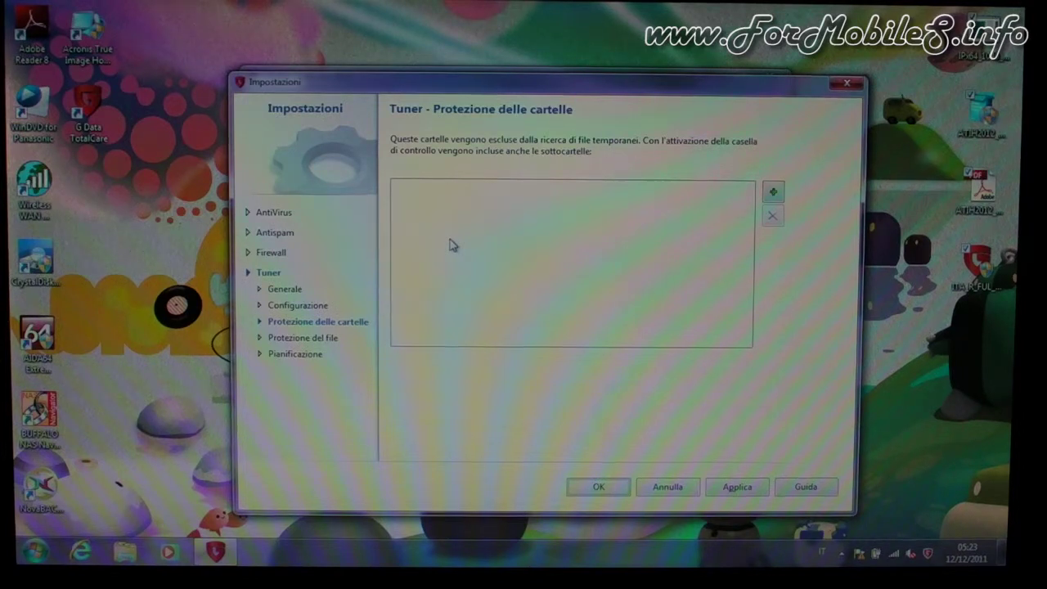
pyautogui.click(304, 340)
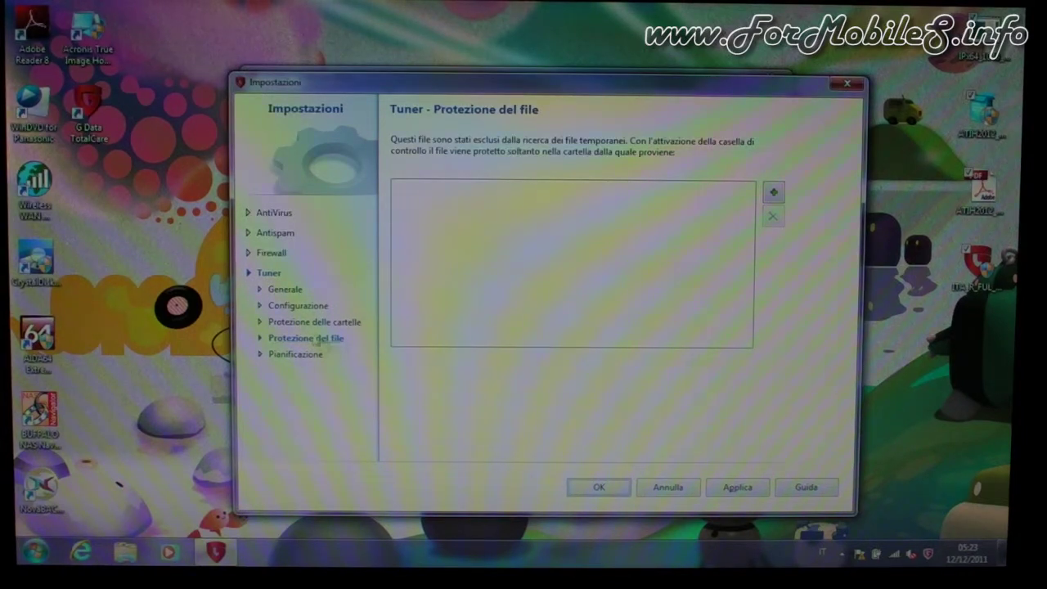
pyautogui.click(316, 323)
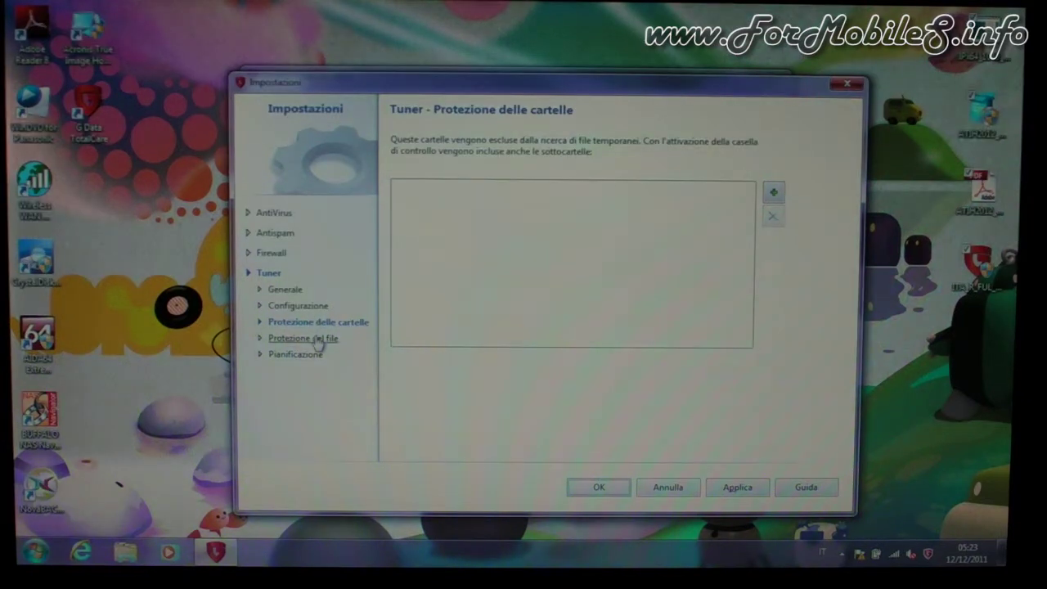
pyautogui.click(296, 355)
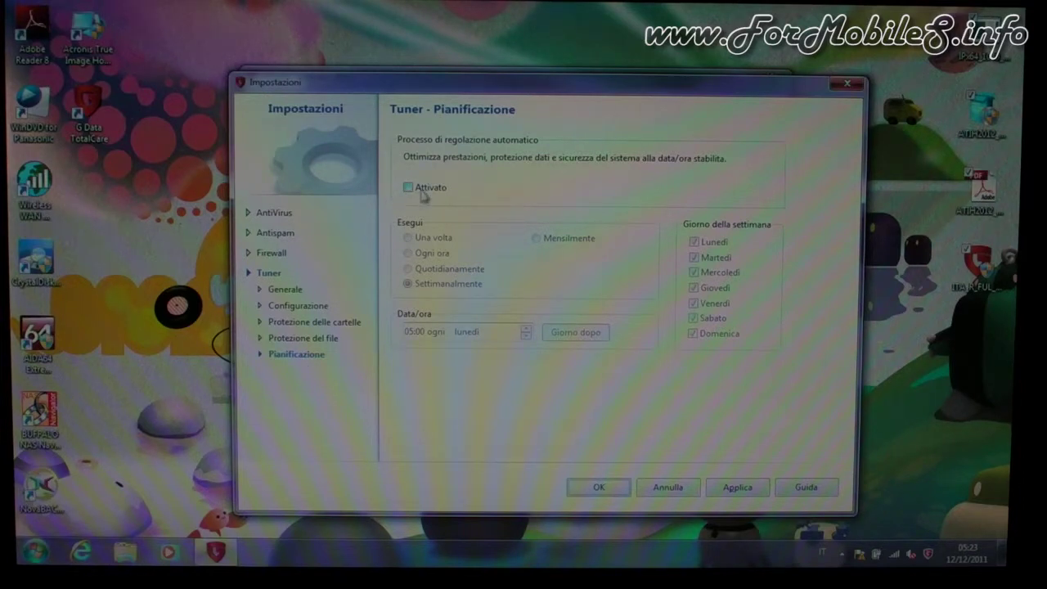
pyautogui.click(668, 488)
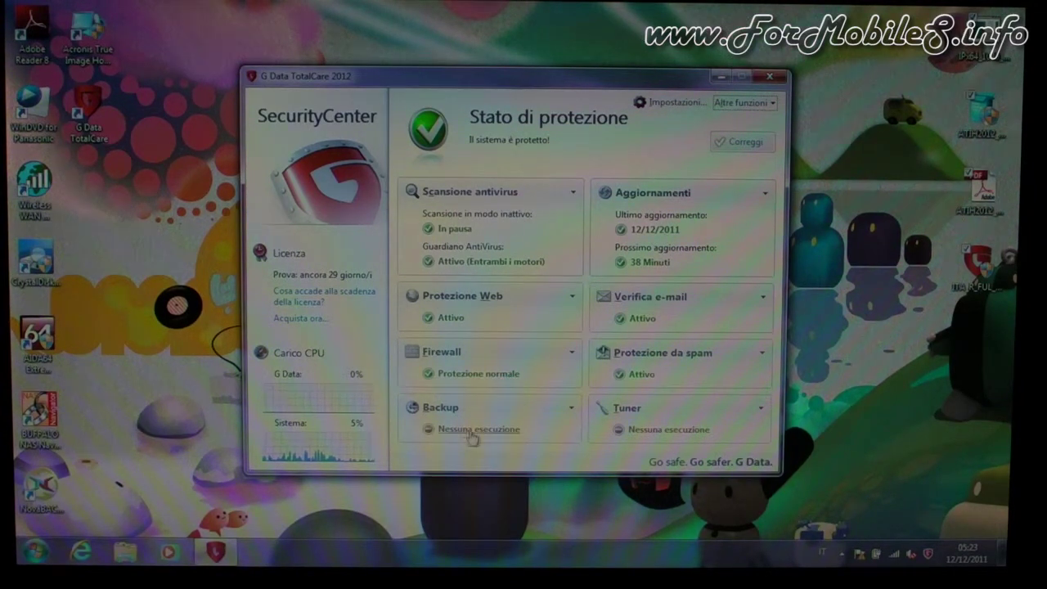
# Step: Open G Data Backup from the SecurityCenter, examine its Salva options for file sources, destination and scheduling, and close it
pyautogui.click(572, 413)
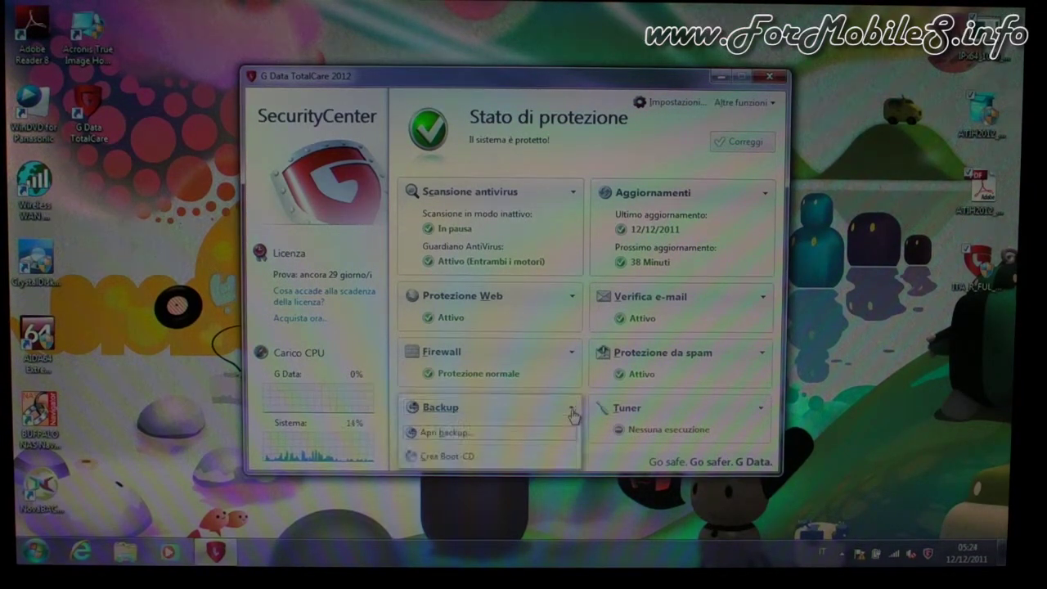
pyautogui.click(542, 434)
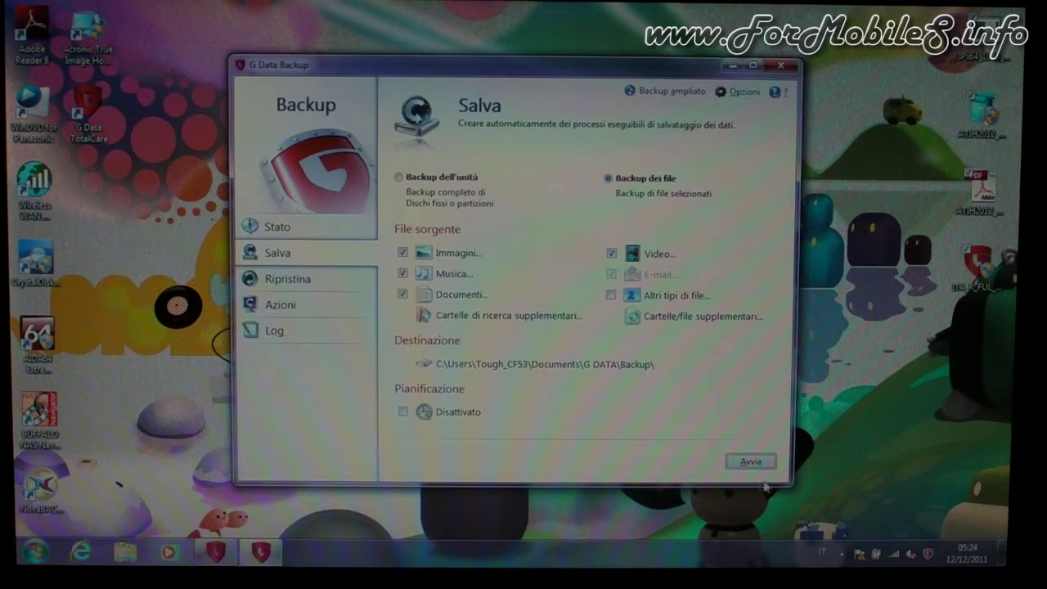
pyautogui.click(782, 66)
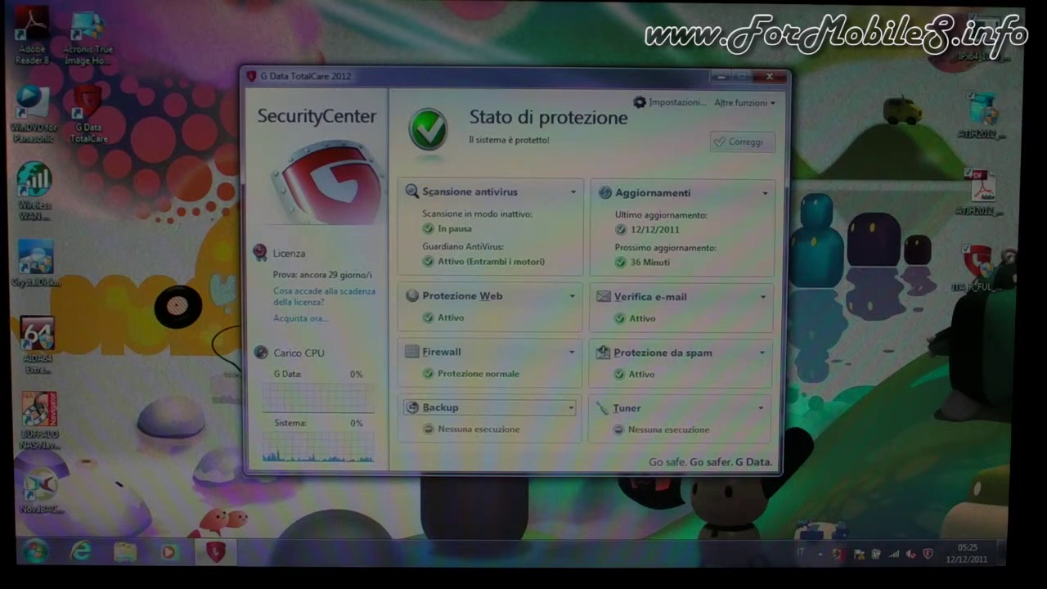
# Step: Run a virus scan with extended rights on the ATIH2012 files, the G Data installer and the file above them on the desktop, closing the finished scan
pyautogui.moveTo(947, 77); pyautogui.dragTo(980, 270)
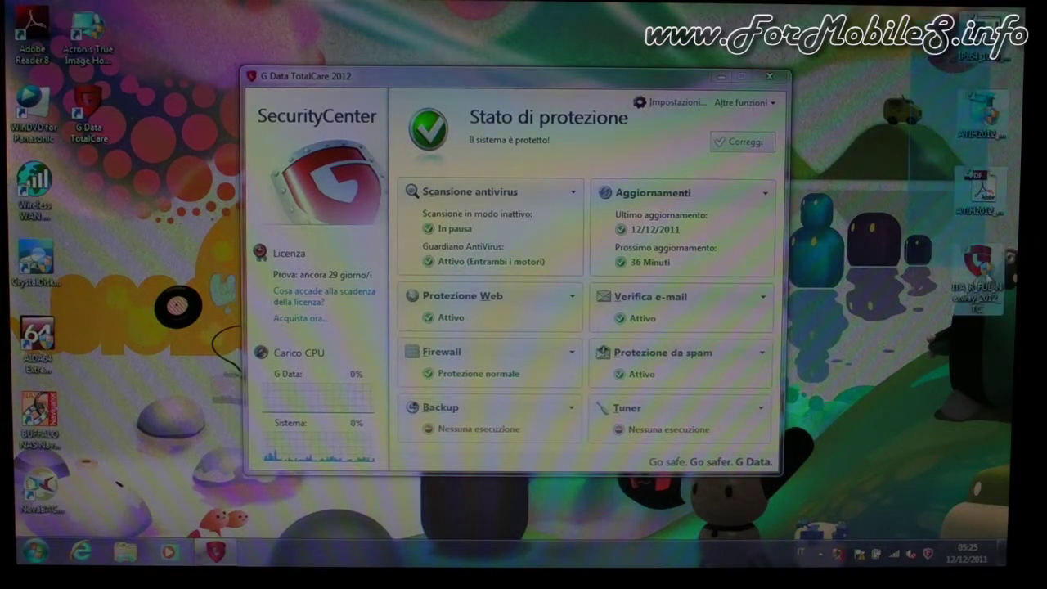
pyautogui.rightClick(980, 278)
pyautogui.click(925, 286)
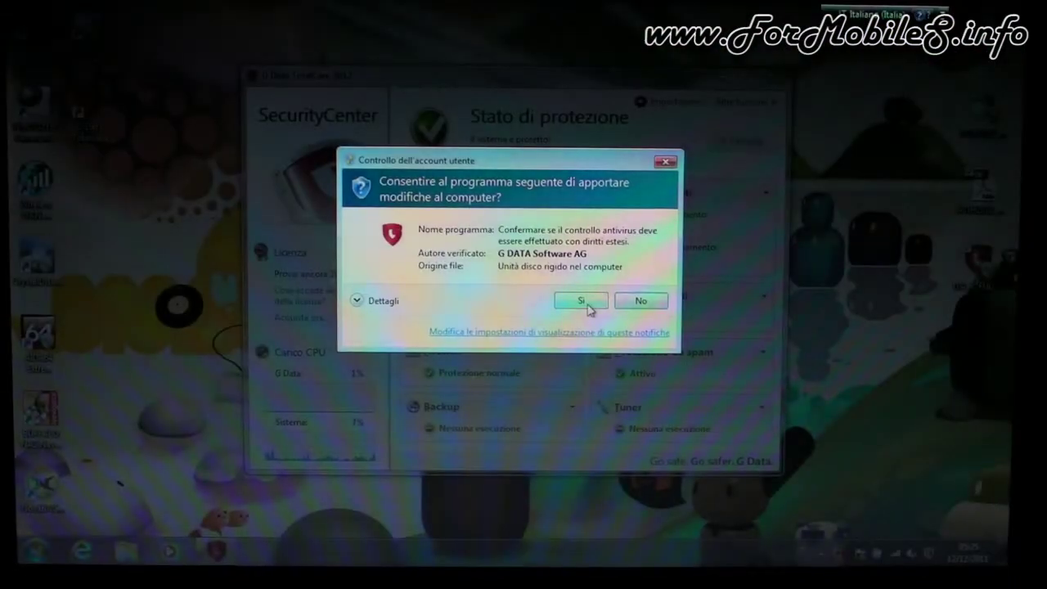
pyautogui.click(592, 301)
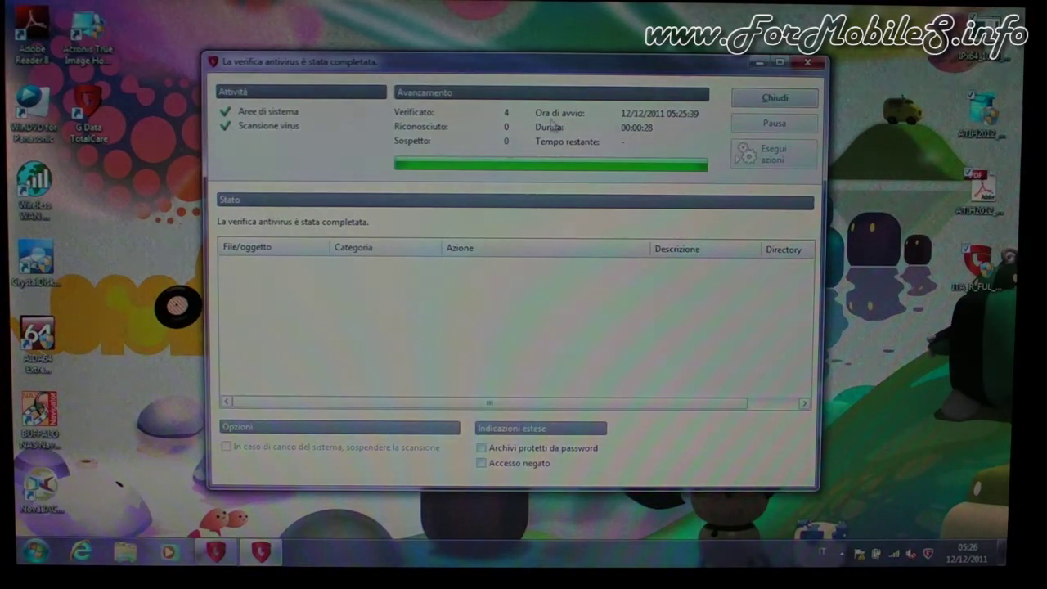
pyautogui.click(775, 98)
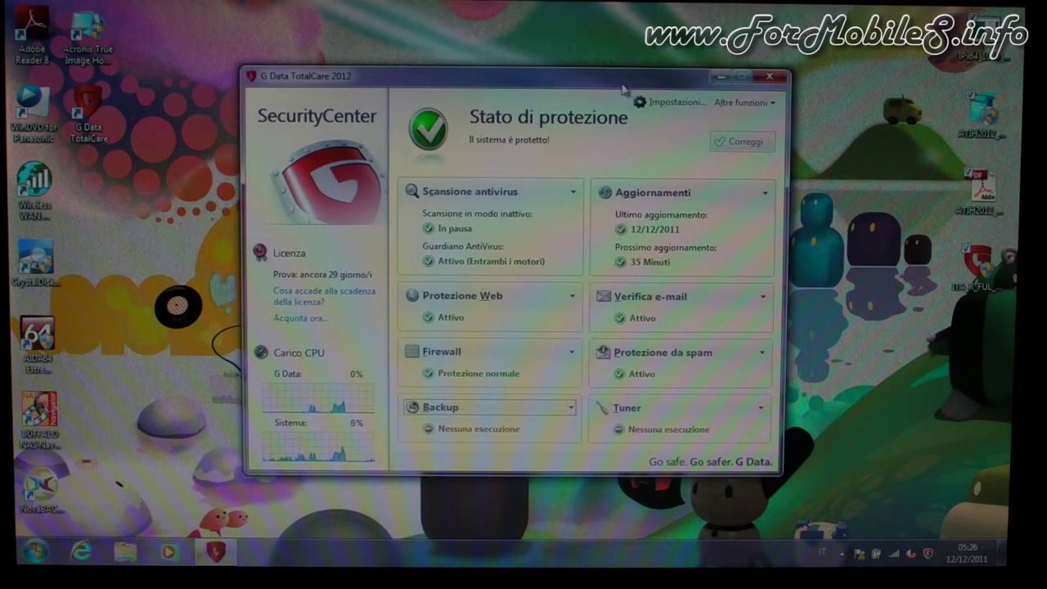
pyautogui.click(977, 262)
pyautogui.click(982, 187)
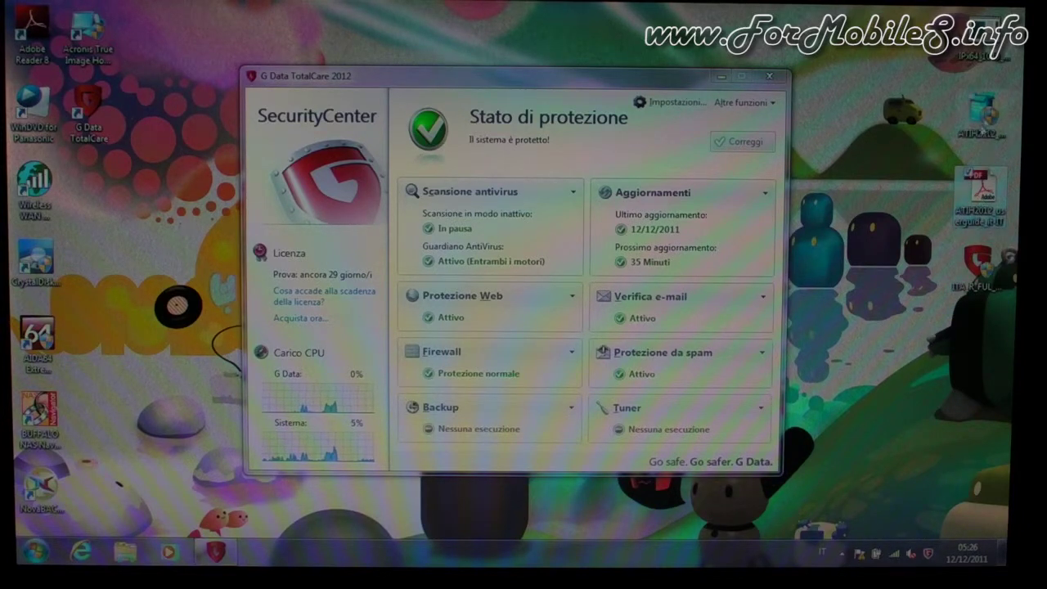
pyautogui.click(984, 129)
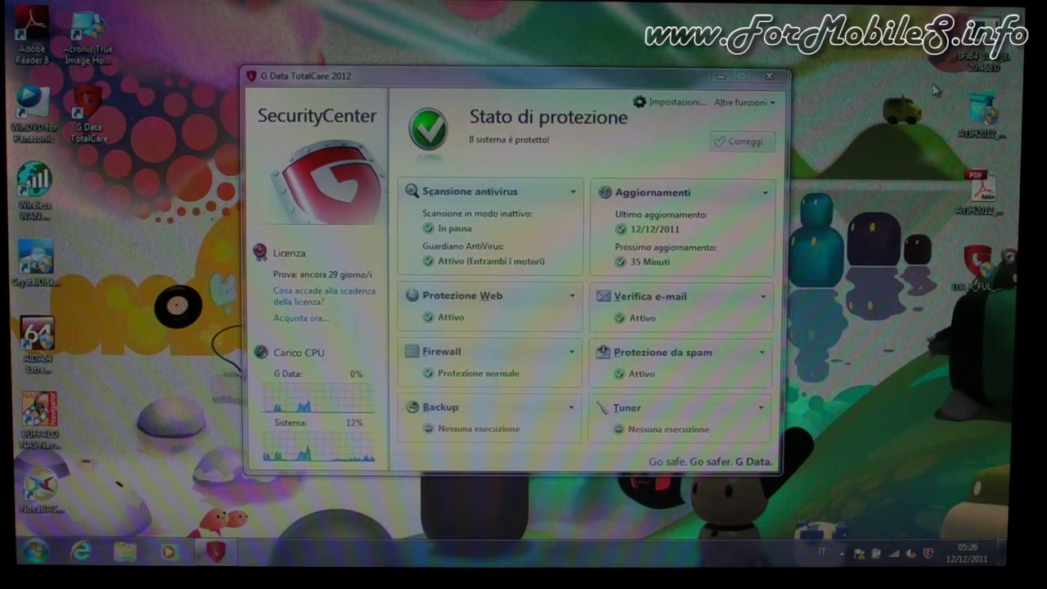
pyautogui.click(650, 89)
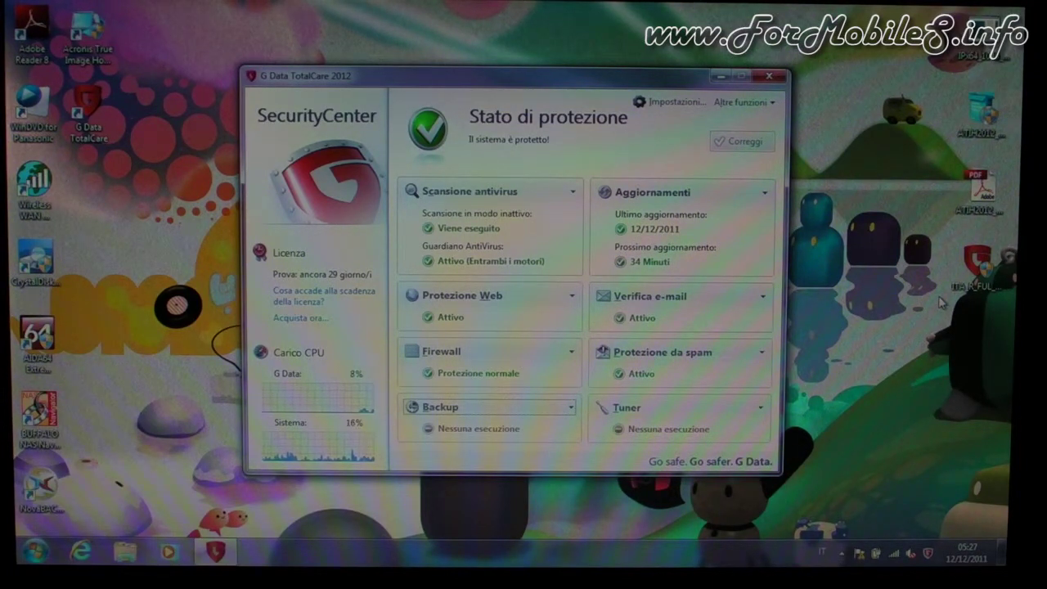
# Step: Examine the quick options of G Data's notification-area menu for the guard, firewall and virus signatures, dismissing it without choosing any
pyautogui.rightClick(927, 555)
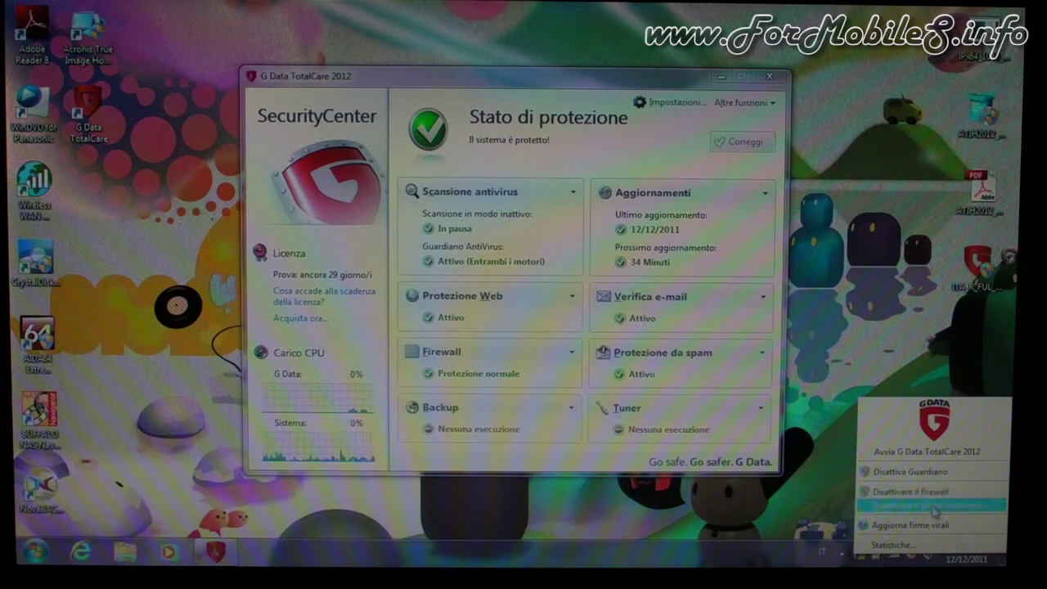
pyautogui.click(687, 86)
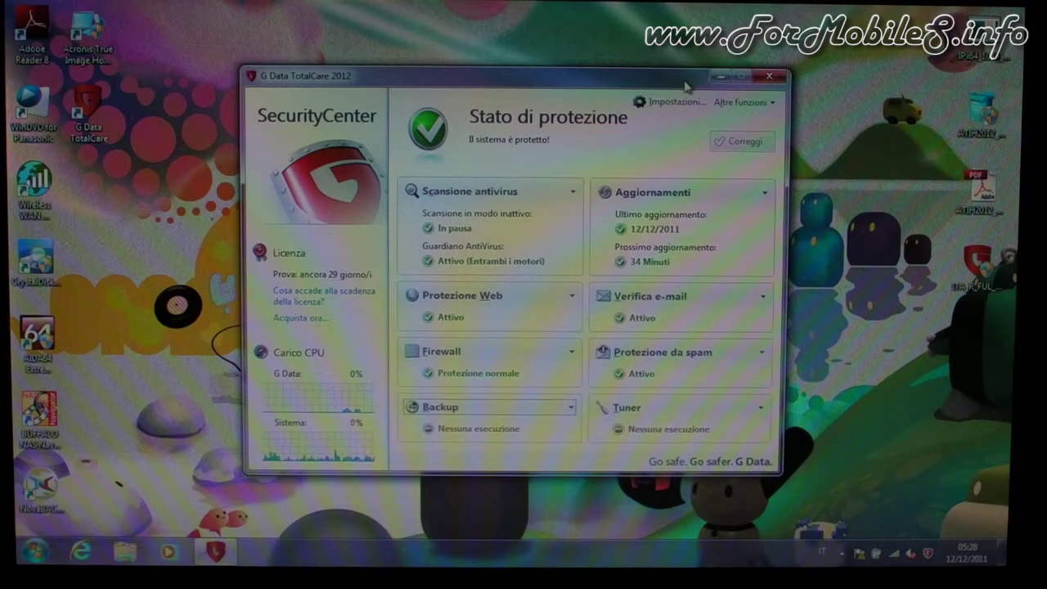